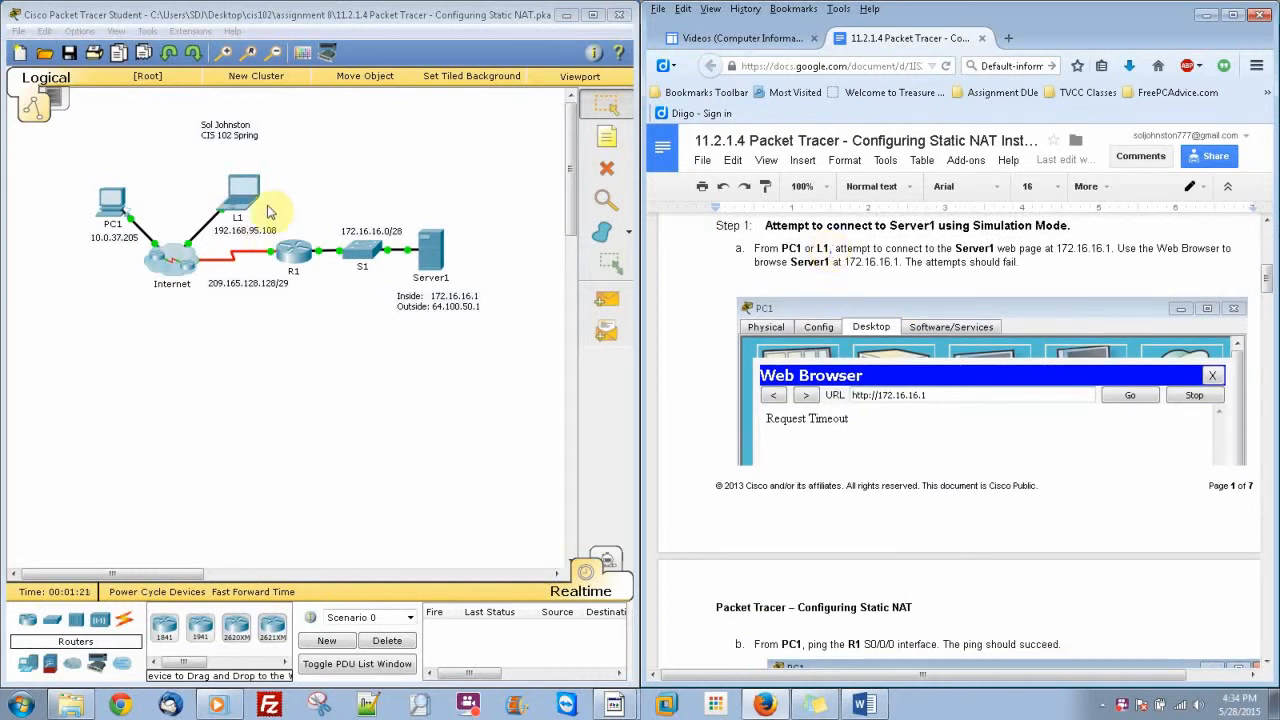
# - Try to load Server1's web page at 172.16.16.1 from PC1's Web Browser, and close the PC1 window
pyautogui.click(118, 212)
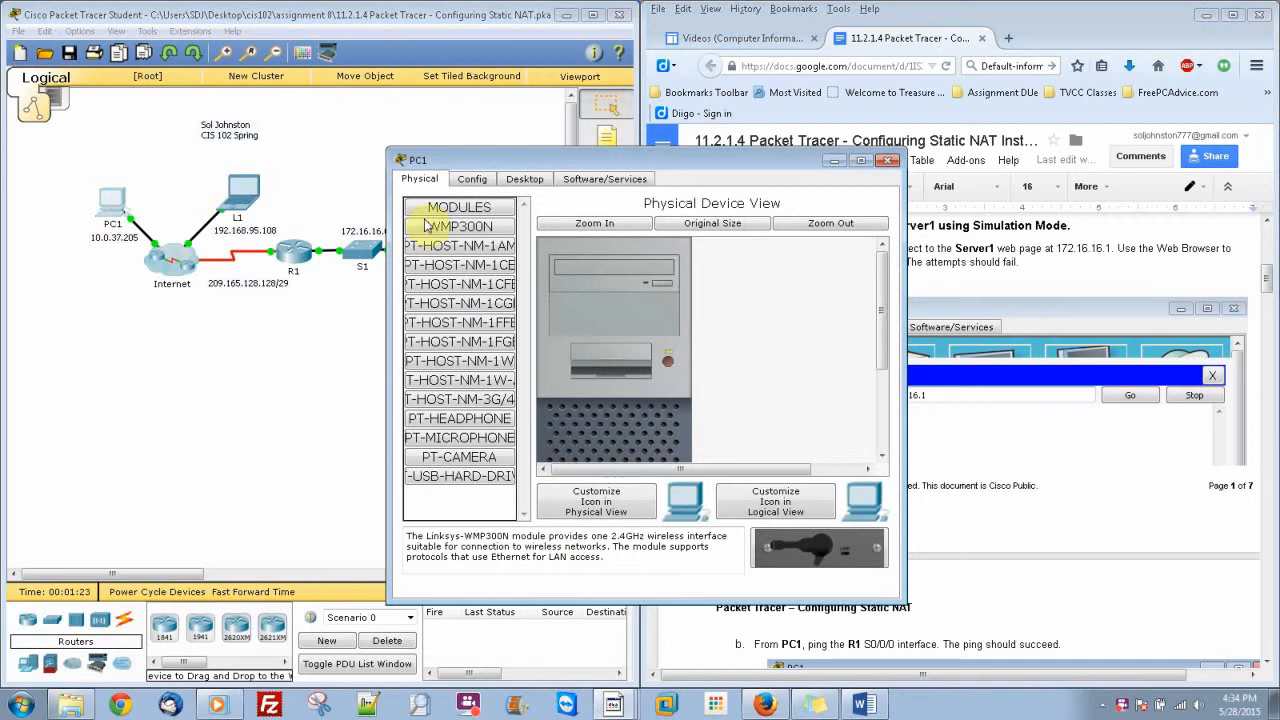
pyautogui.click(527, 179)
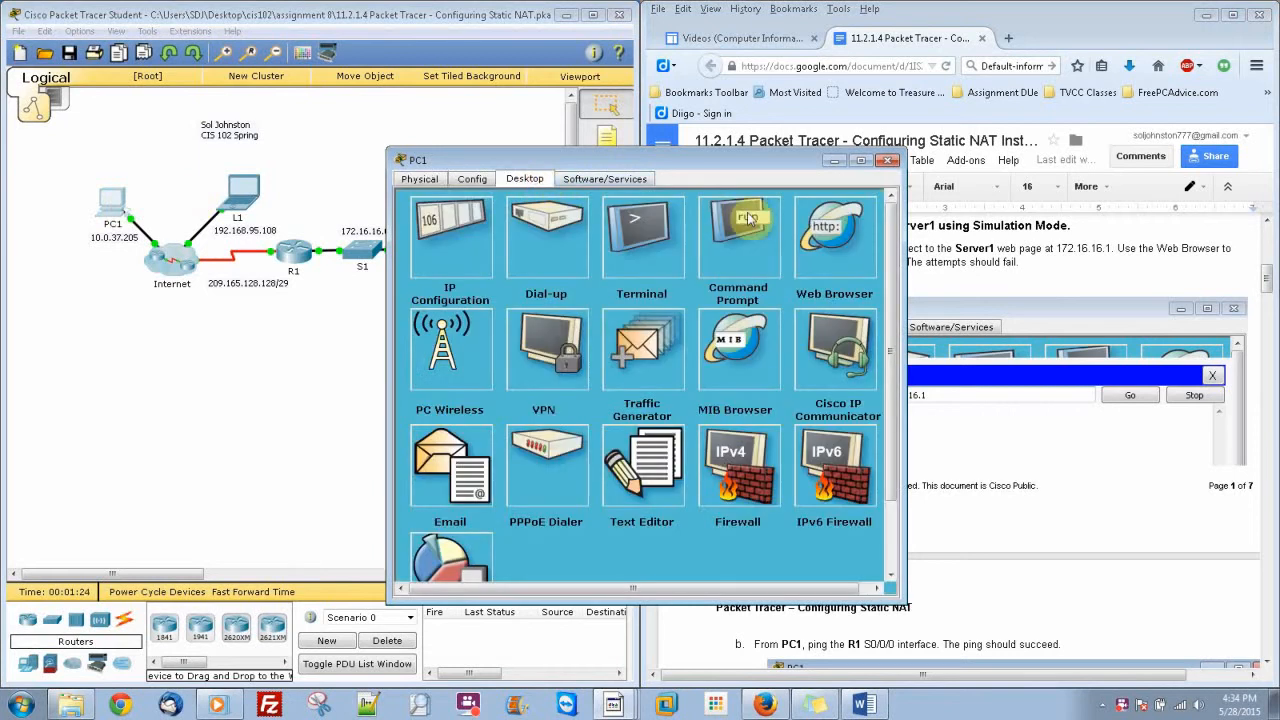
pyautogui.click(830, 240)
pyautogui.moveTo(735, 163); pyautogui.dragTo(408, 160)
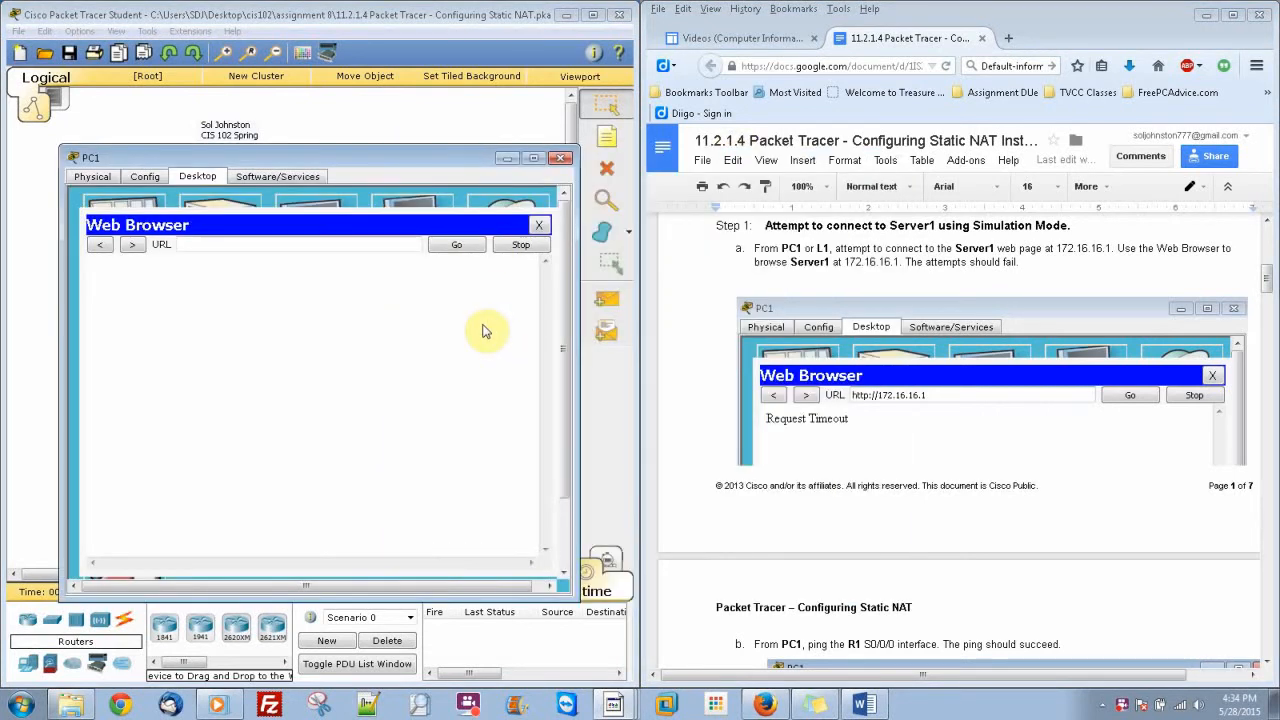
pyautogui.click(258, 246)
pyautogui.write('172.16.16.1')
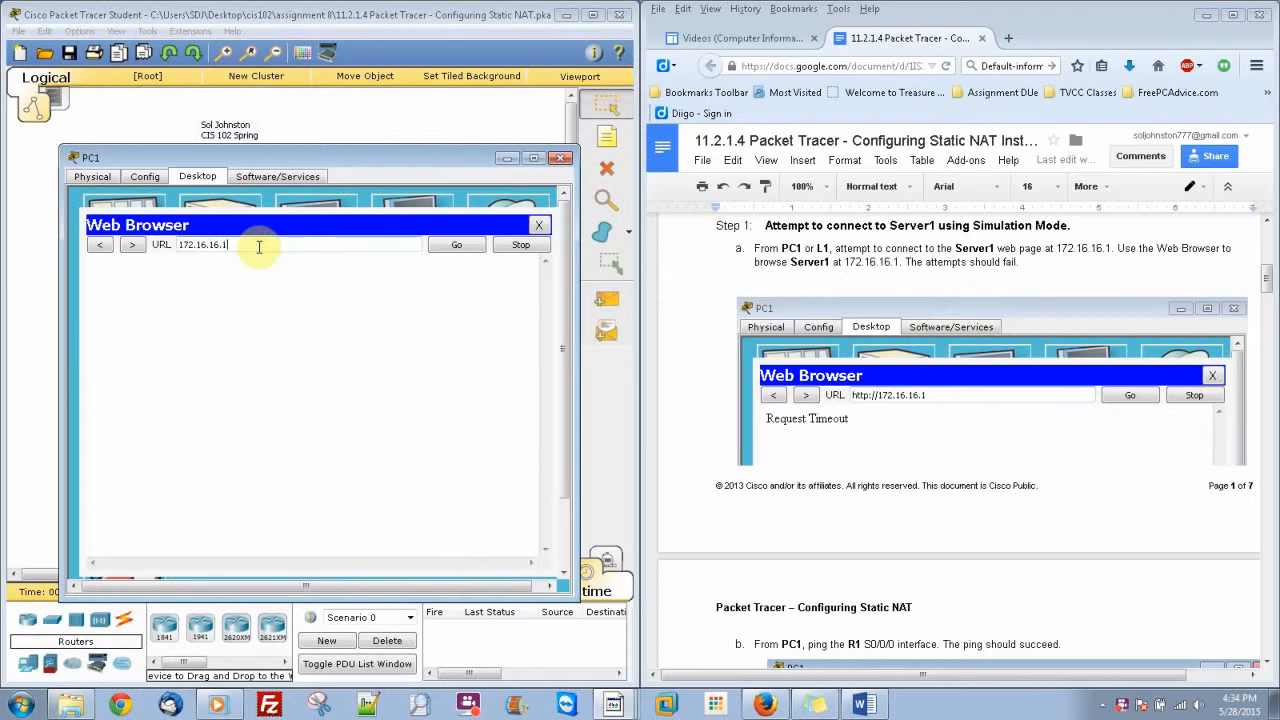
pyautogui.press('Return')
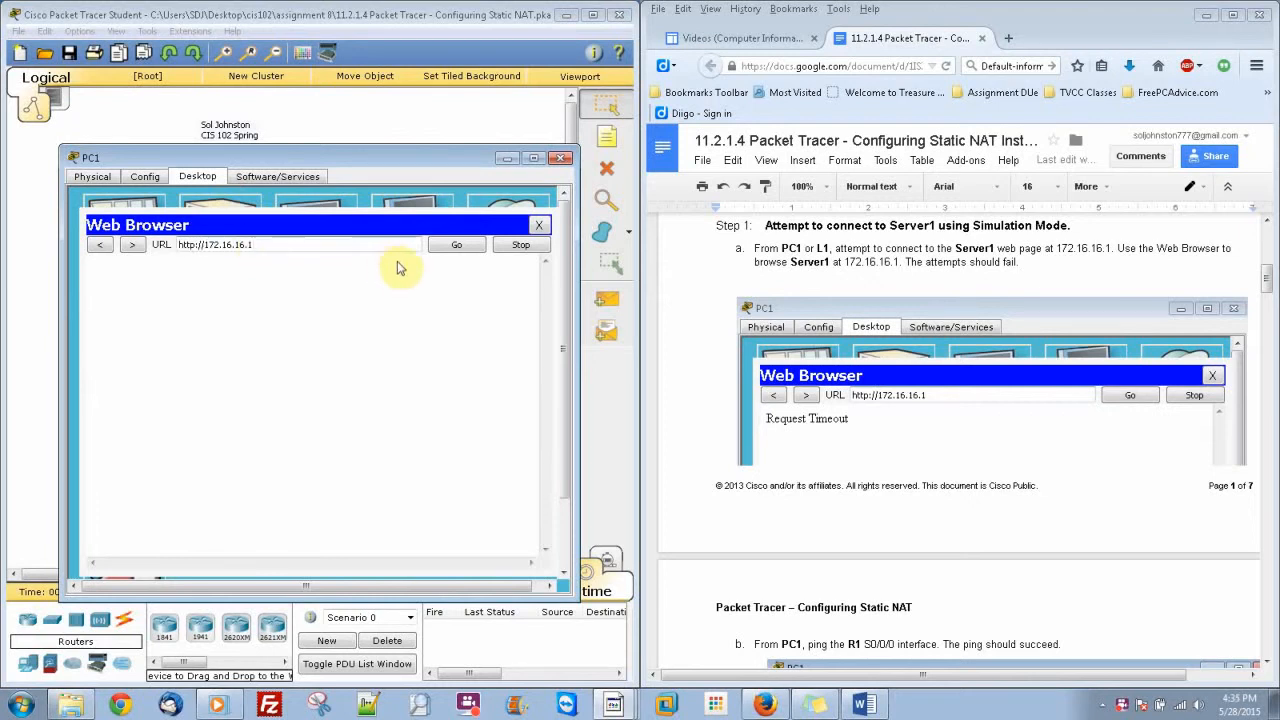
pyautogui.click(474, 250)
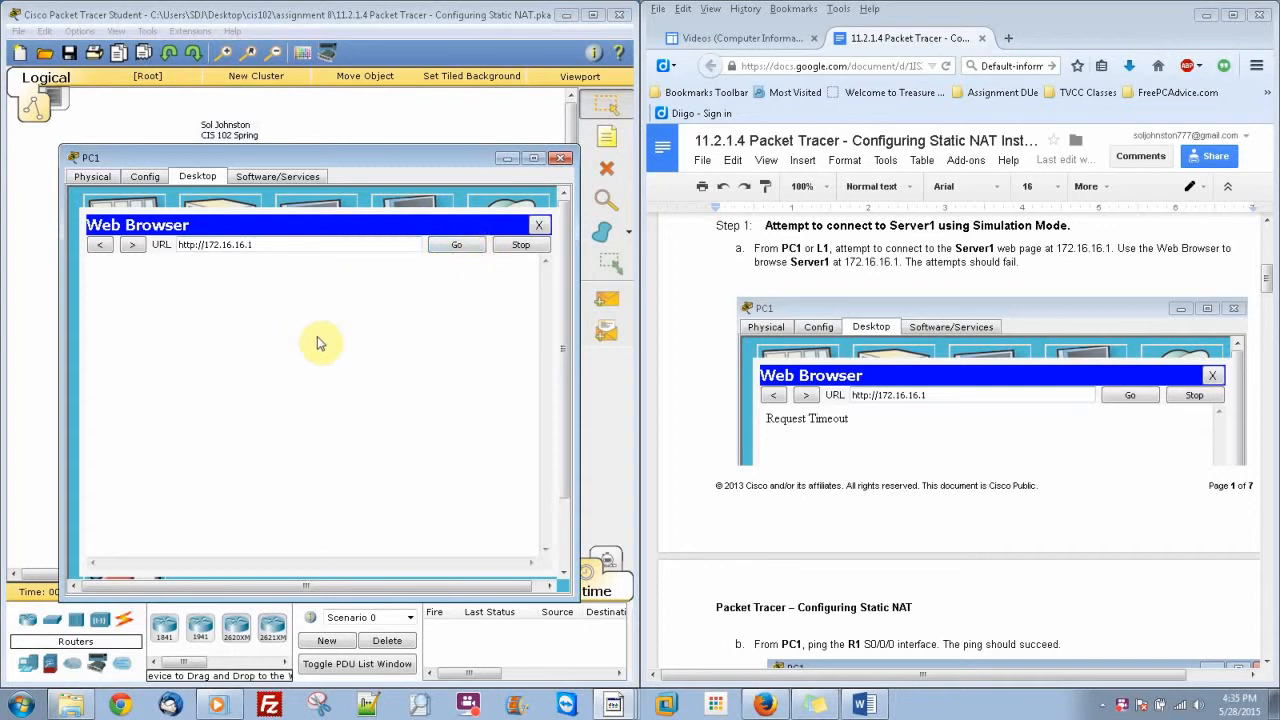
pyautogui.click(342, 161)
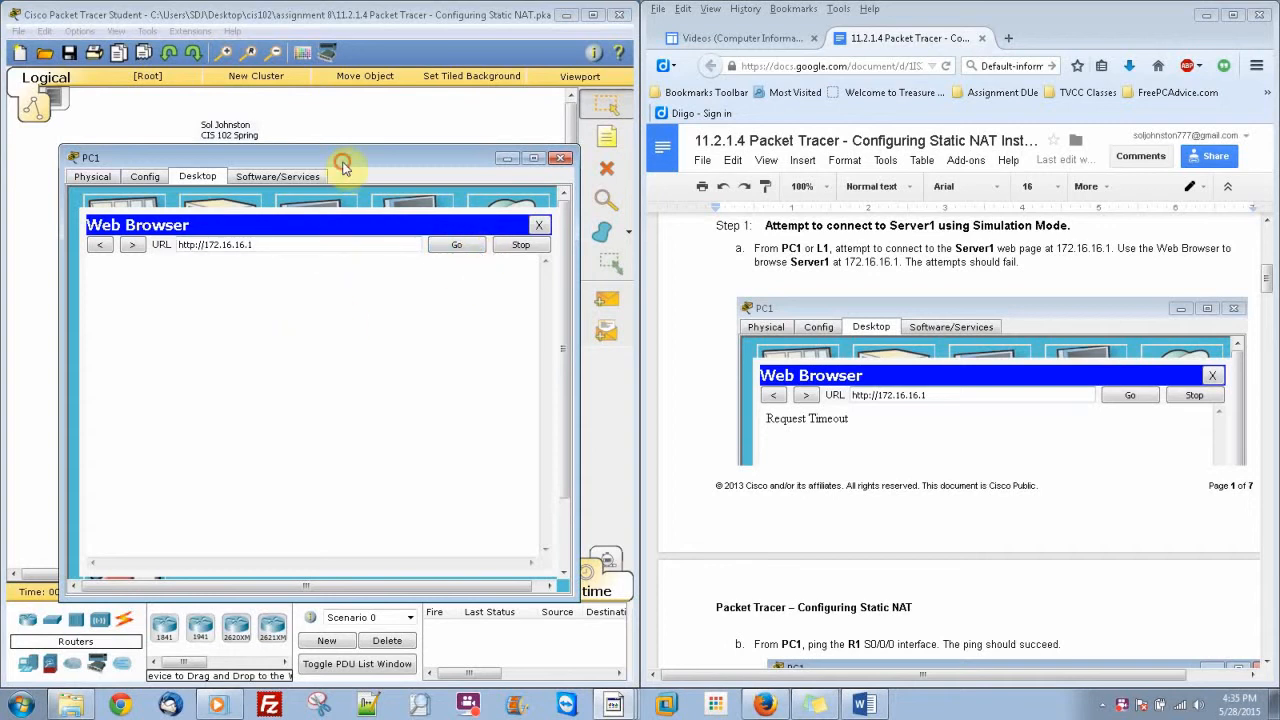
pyautogui.click(340, 113)
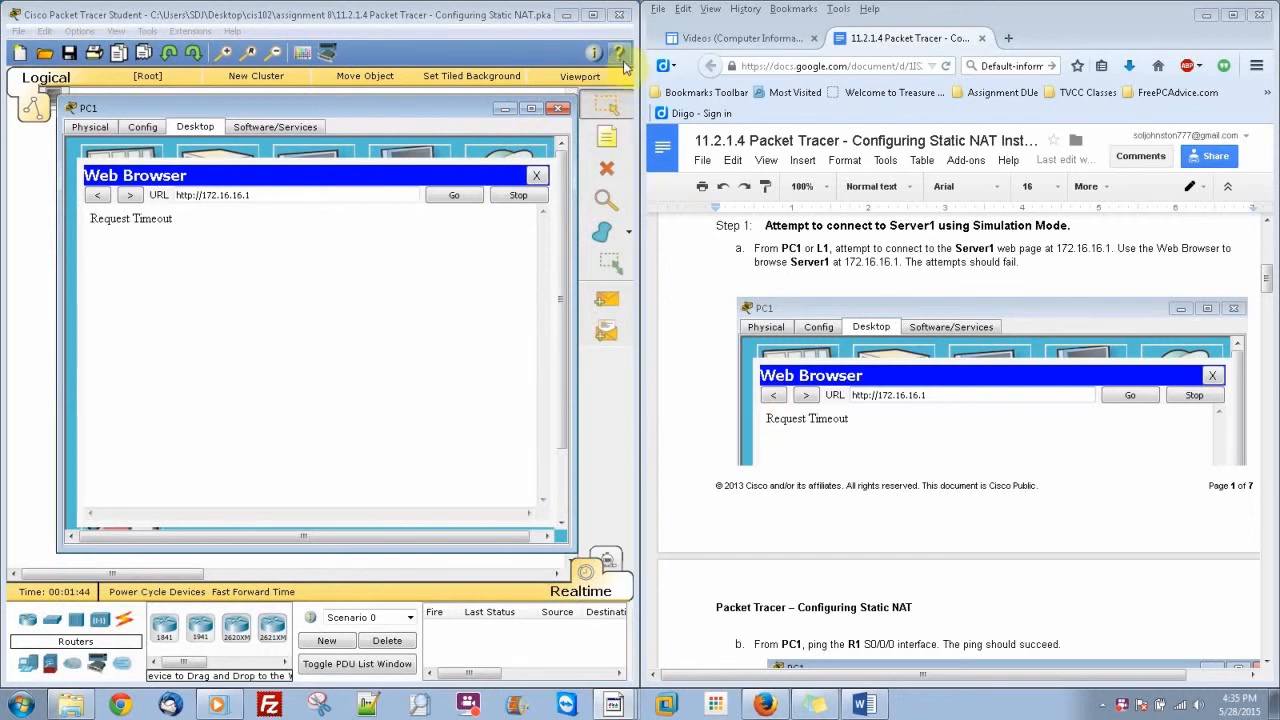
pyautogui.click(552, 111)
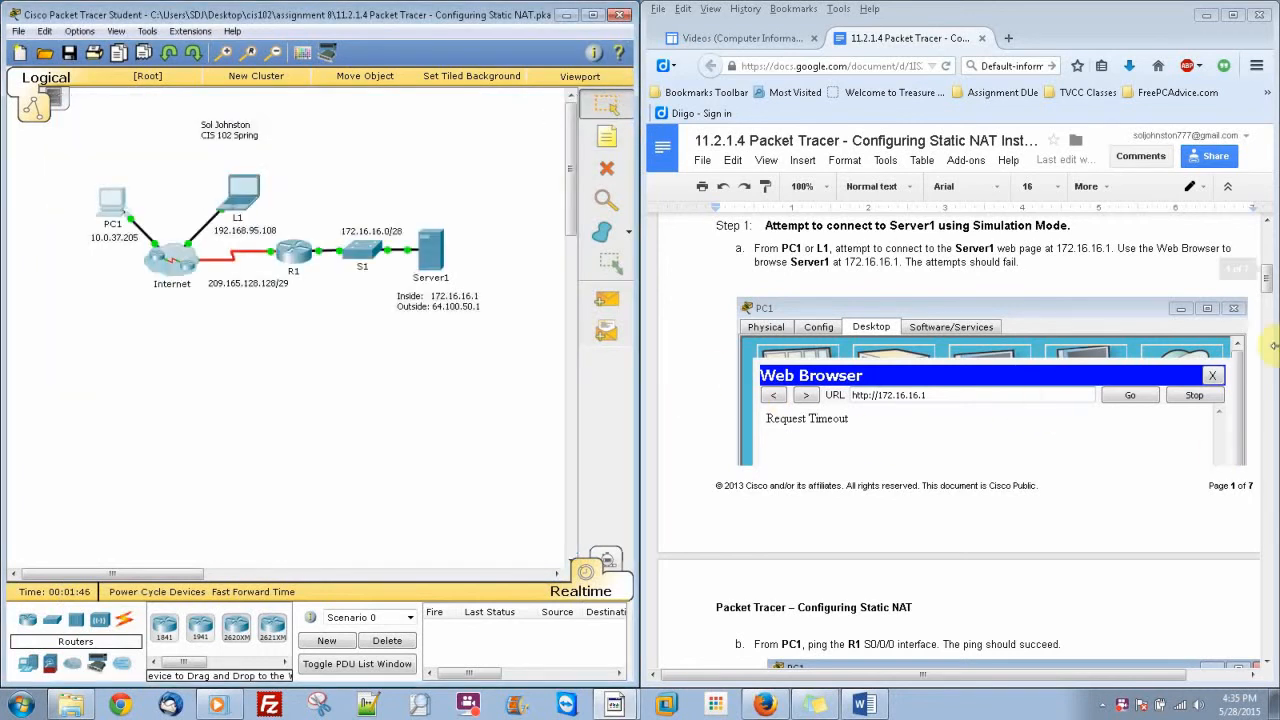
# - Ping R1's S0/0/0 interface at 209.165.128.130 from PC1's Command Prompt
pyautogui.moveTo(1268, 287); pyautogui.dragTo(1274, 316)
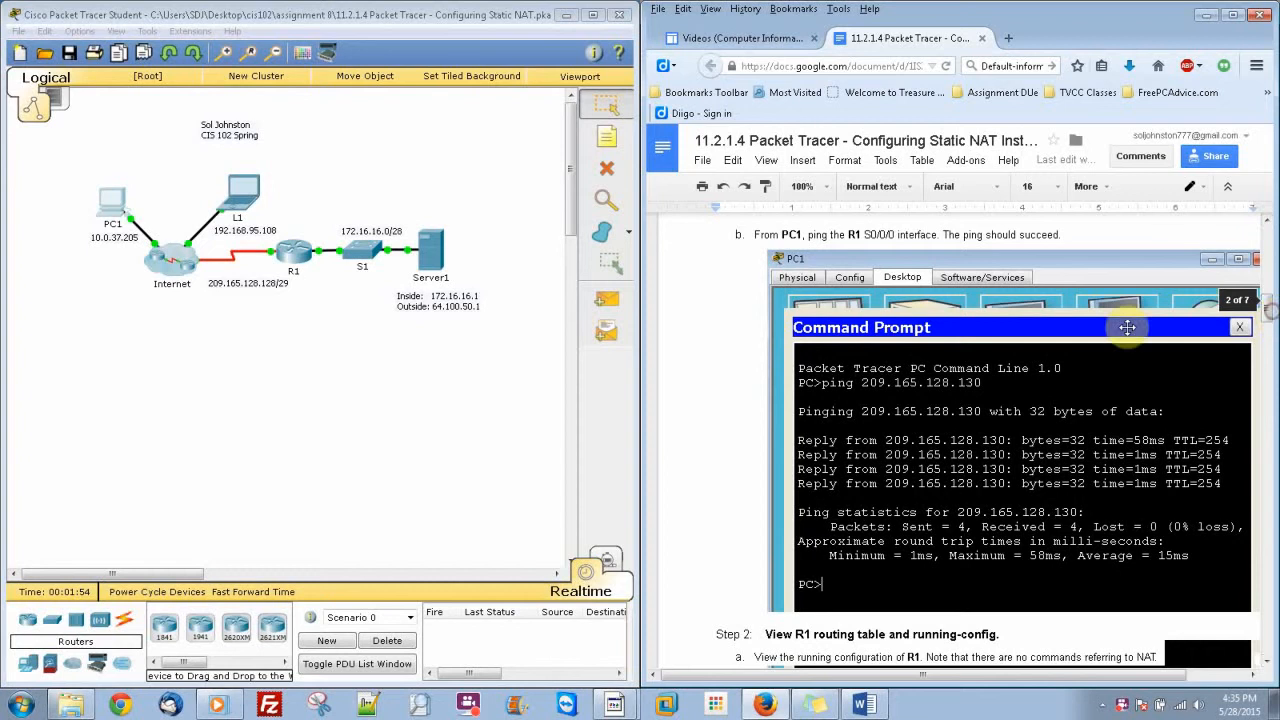
pyautogui.click(114, 204)
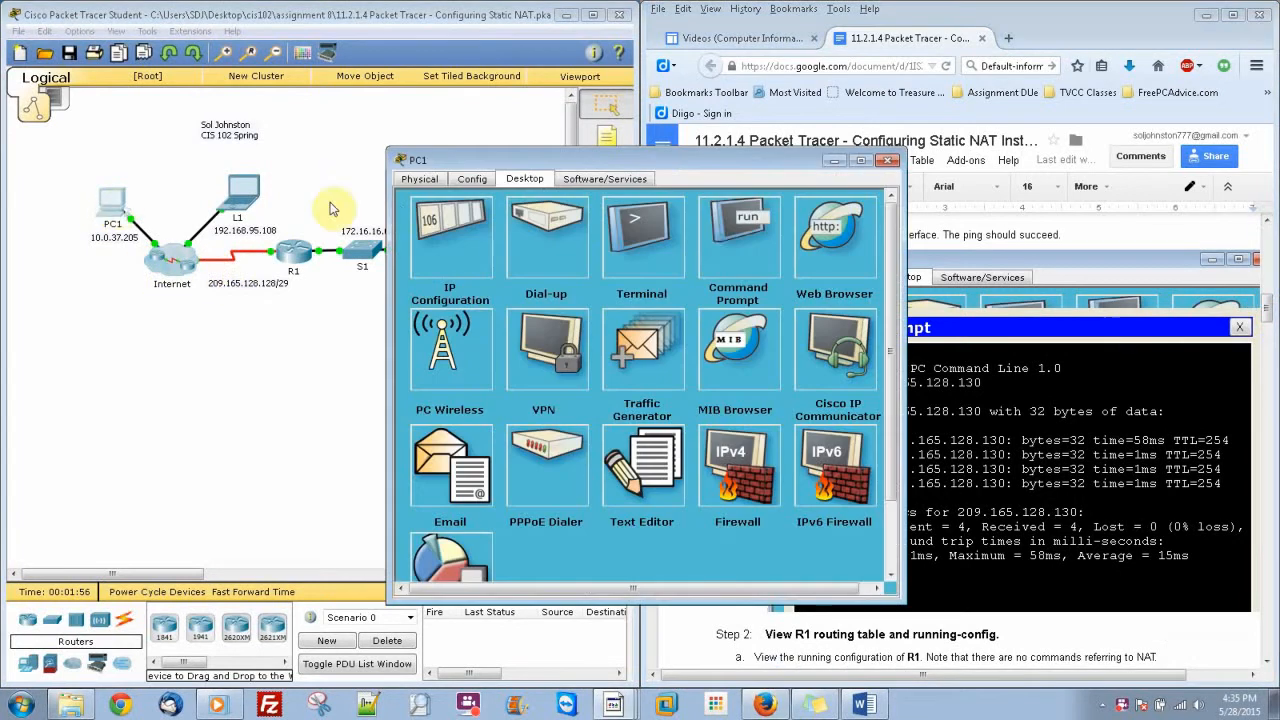
pyautogui.click(742, 258)
pyautogui.moveTo(705, 163); pyautogui.dragTo(359, 150)
pyautogui.click(332, 318)
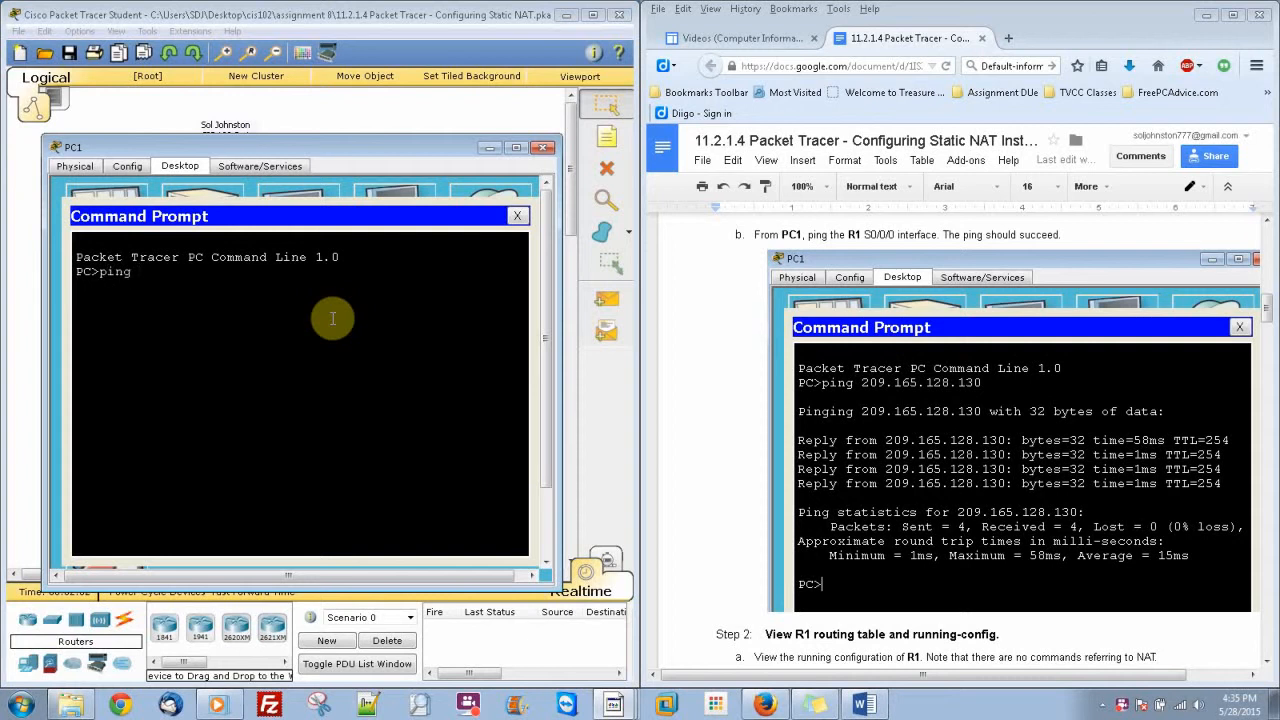
pyautogui.write('ping 209.165.128.130')
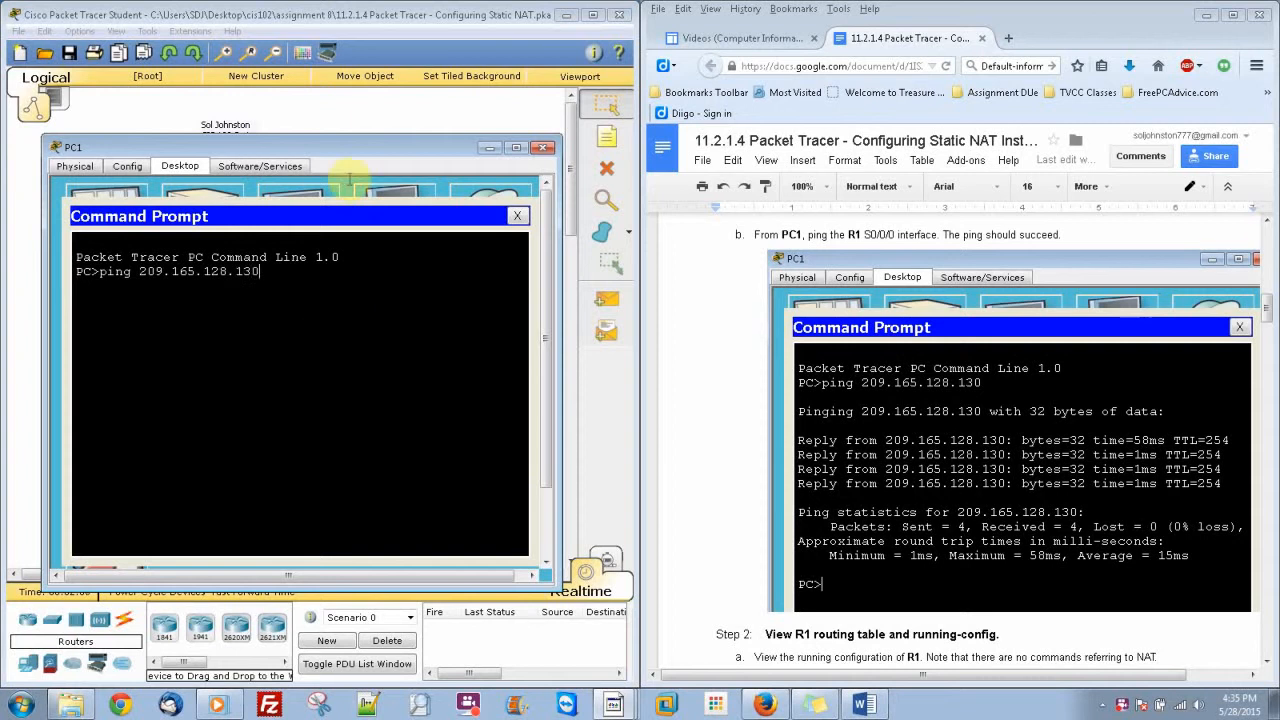
pyautogui.moveTo(353, 153); pyautogui.dragTo(398, 378)
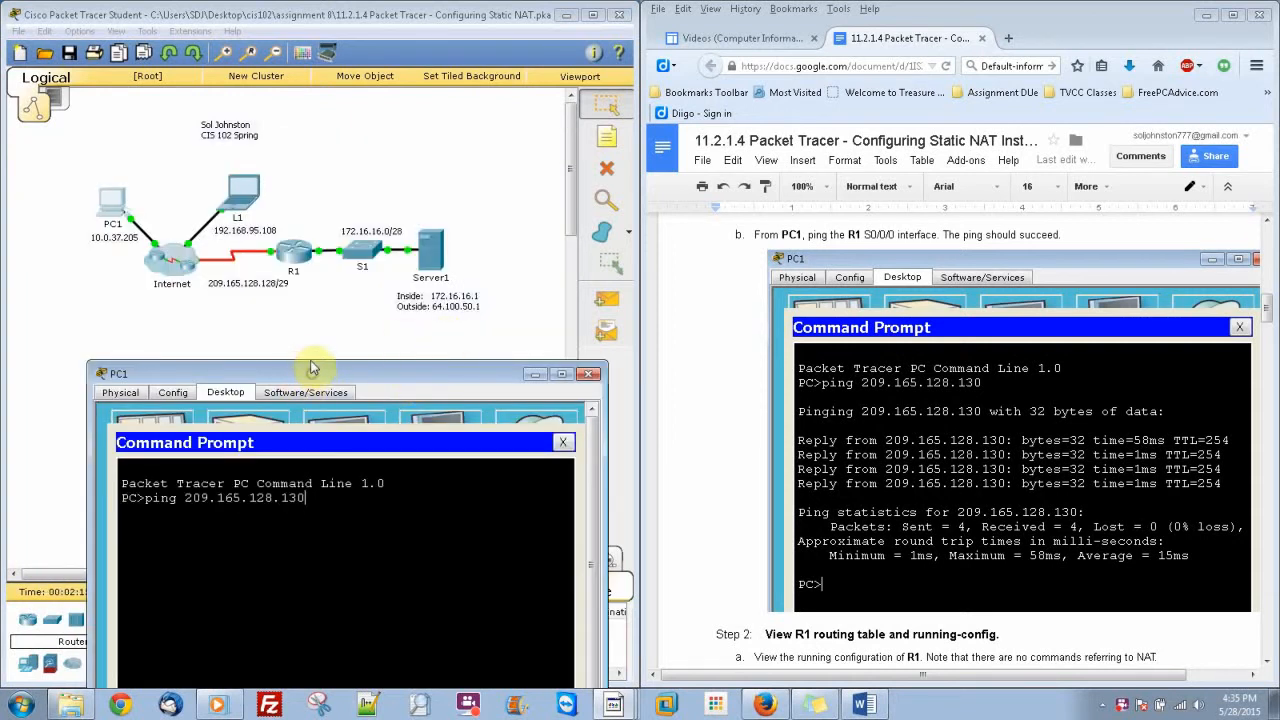
pyautogui.moveTo(317, 384); pyautogui.dragTo(287, 329)
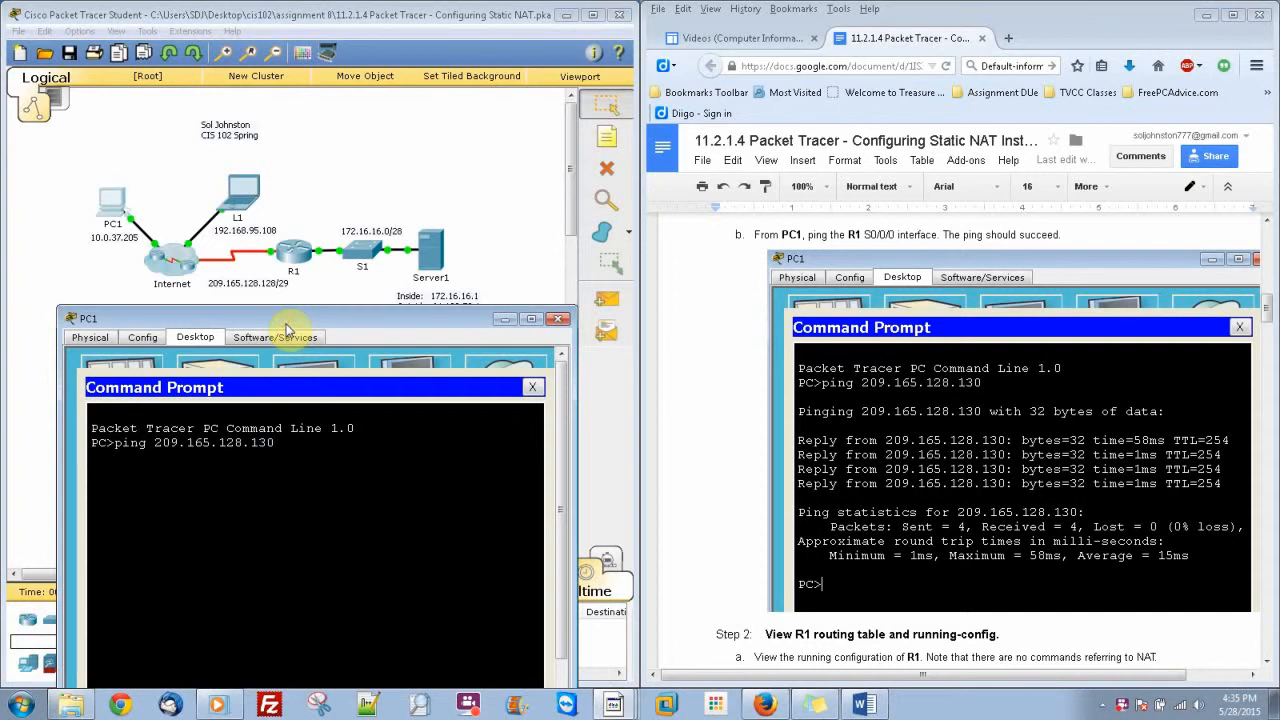
pyautogui.click(293, 250)
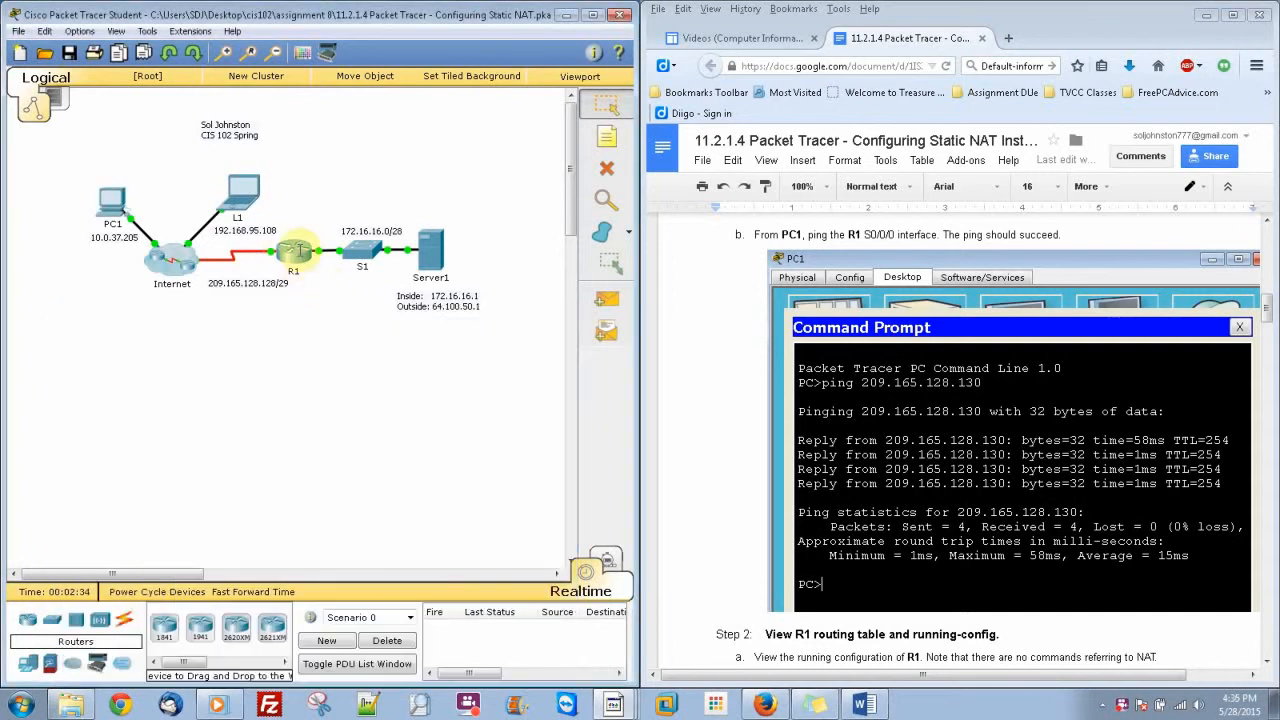
pyautogui.moveTo(298, 249)
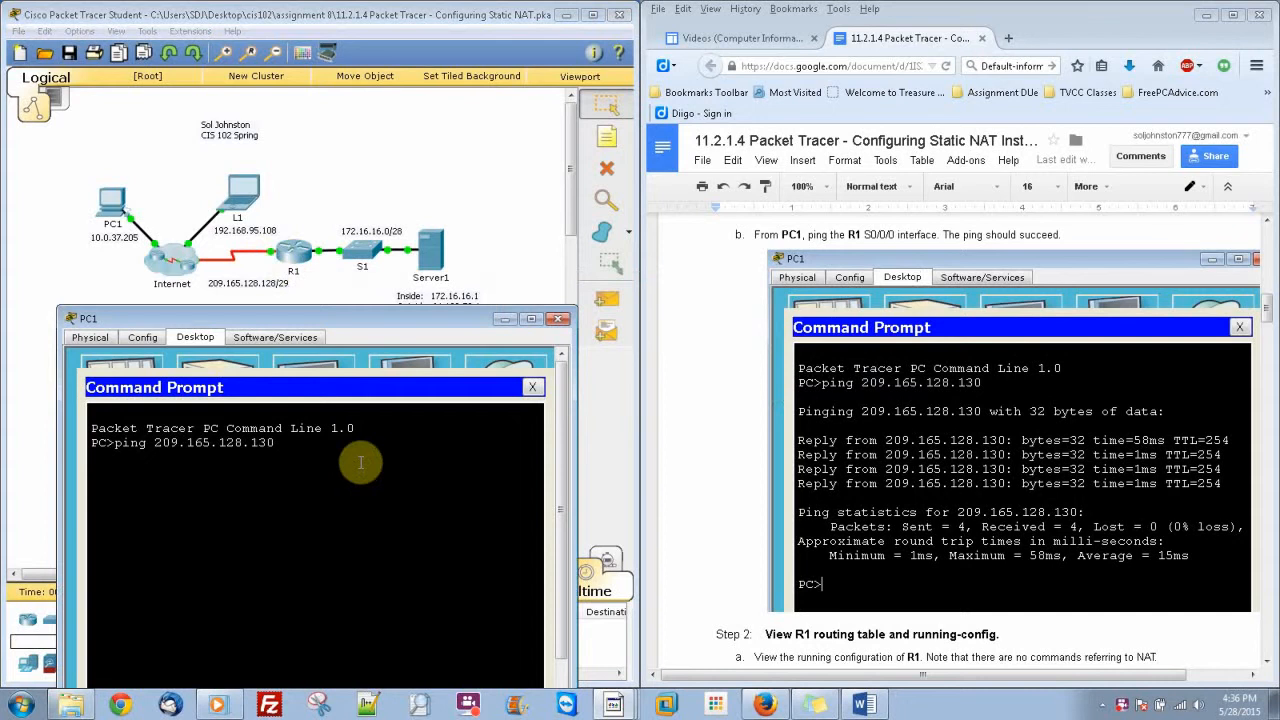
pyautogui.press('Return')
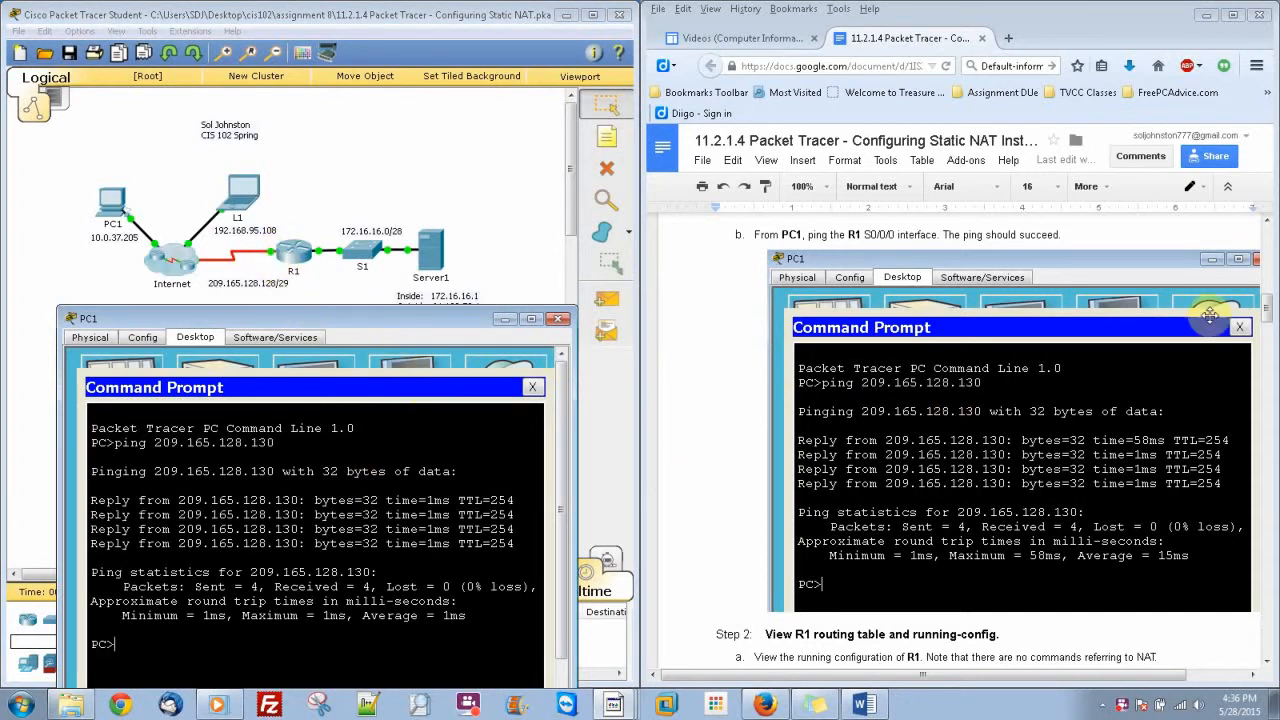
# - Close the PC1 window and enter privileged EXEC mode in R1's command line interface
pyautogui.scroll(-3, 1268, 336)
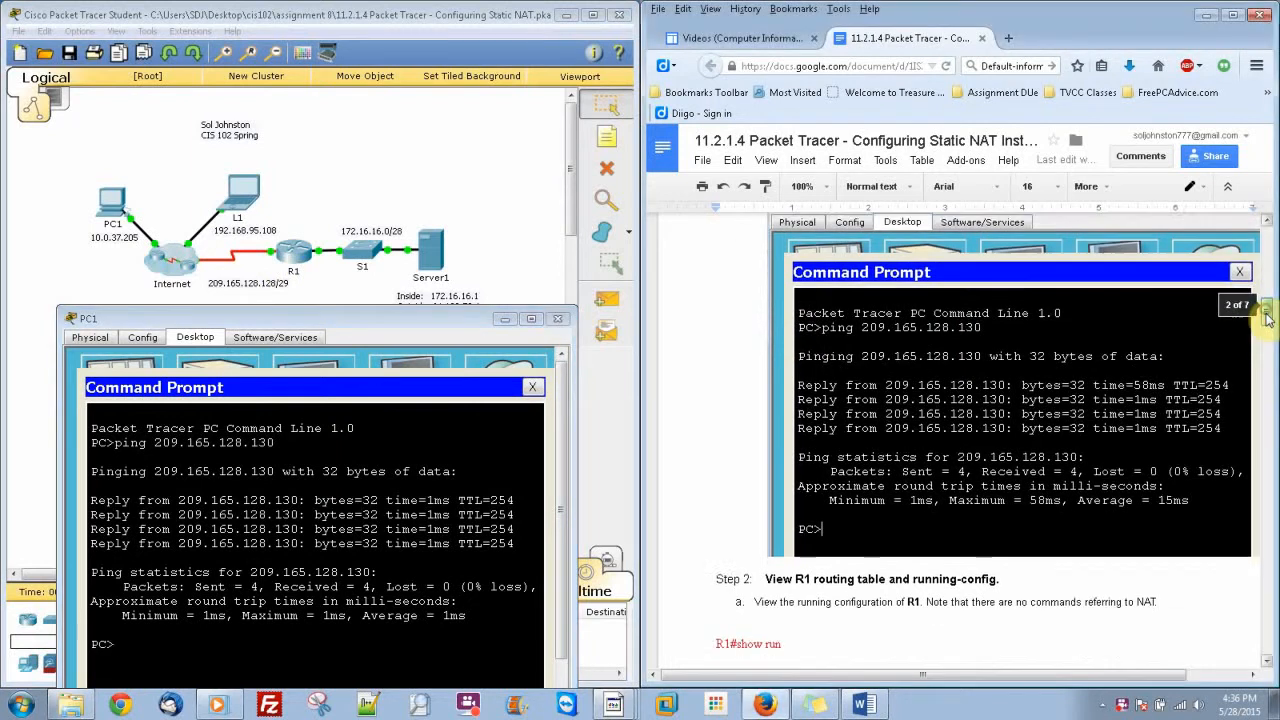
pyautogui.scroll(-2, 1268, 336)
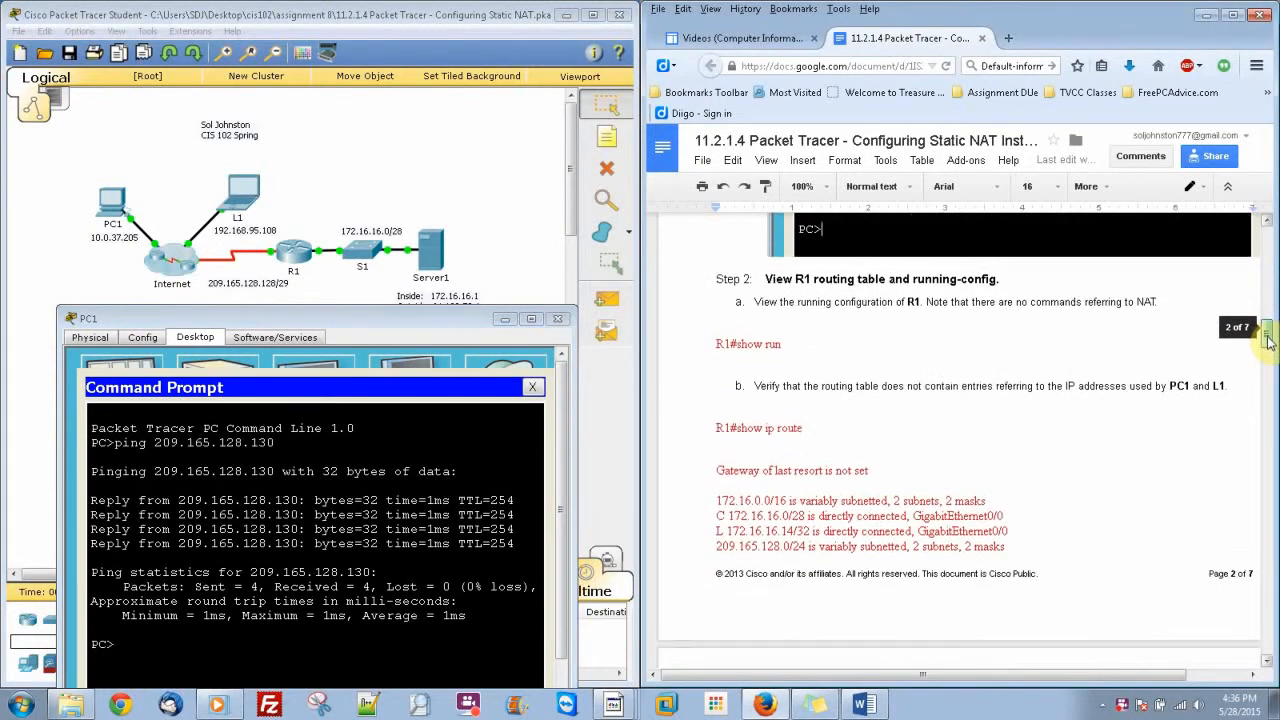
pyautogui.click(557, 318)
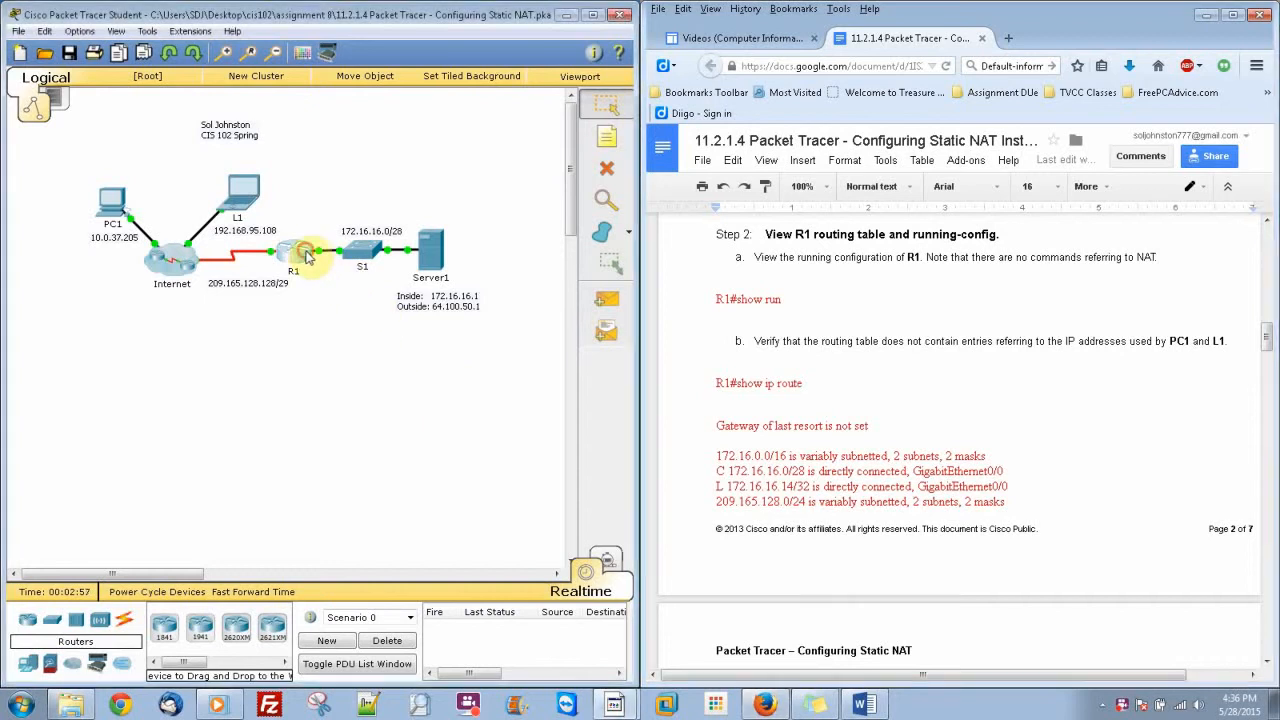
pyautogui.click(294, 252)
pyautogui.click(527, 180)
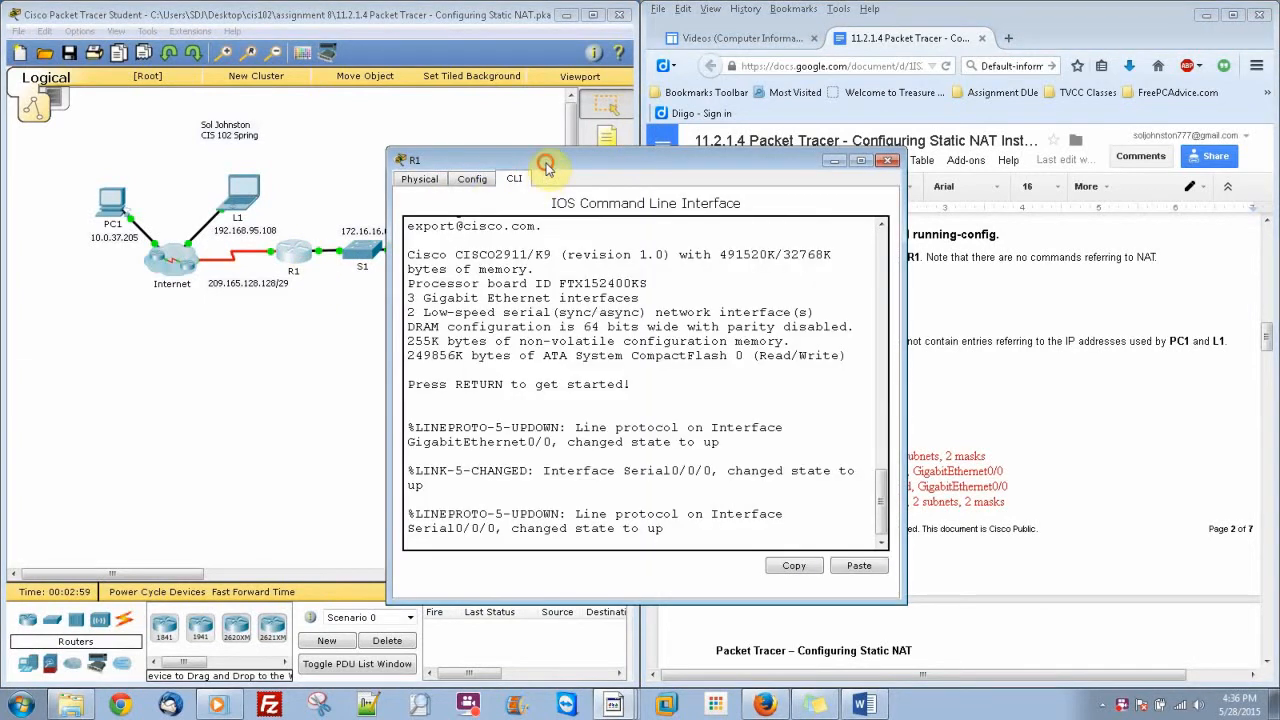
pyautogui.moveTo(549, 162); pyautogui.dragTo(227, 118)
pyautogui.press('Return')
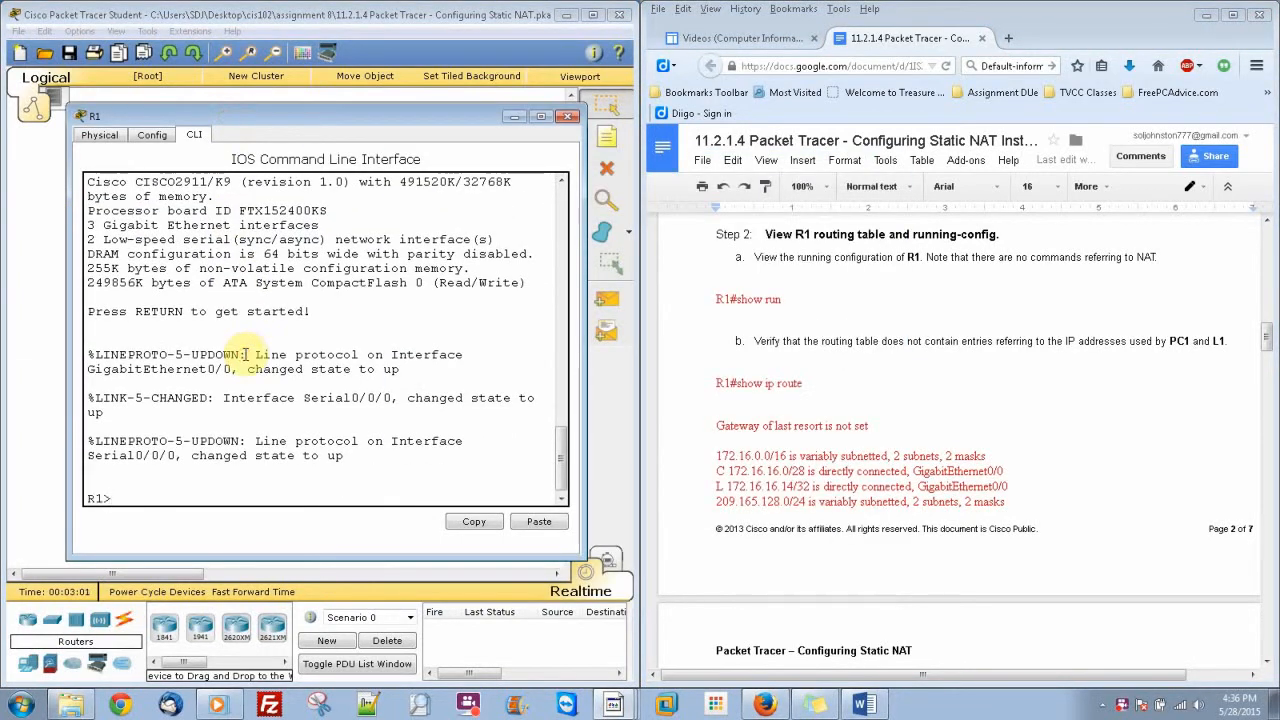
pyautogui.write('en')
pyautogui.press('Return')
# - Display R1's complete running configuration with sho run to check for NAT commands
pyautogui.write('s')
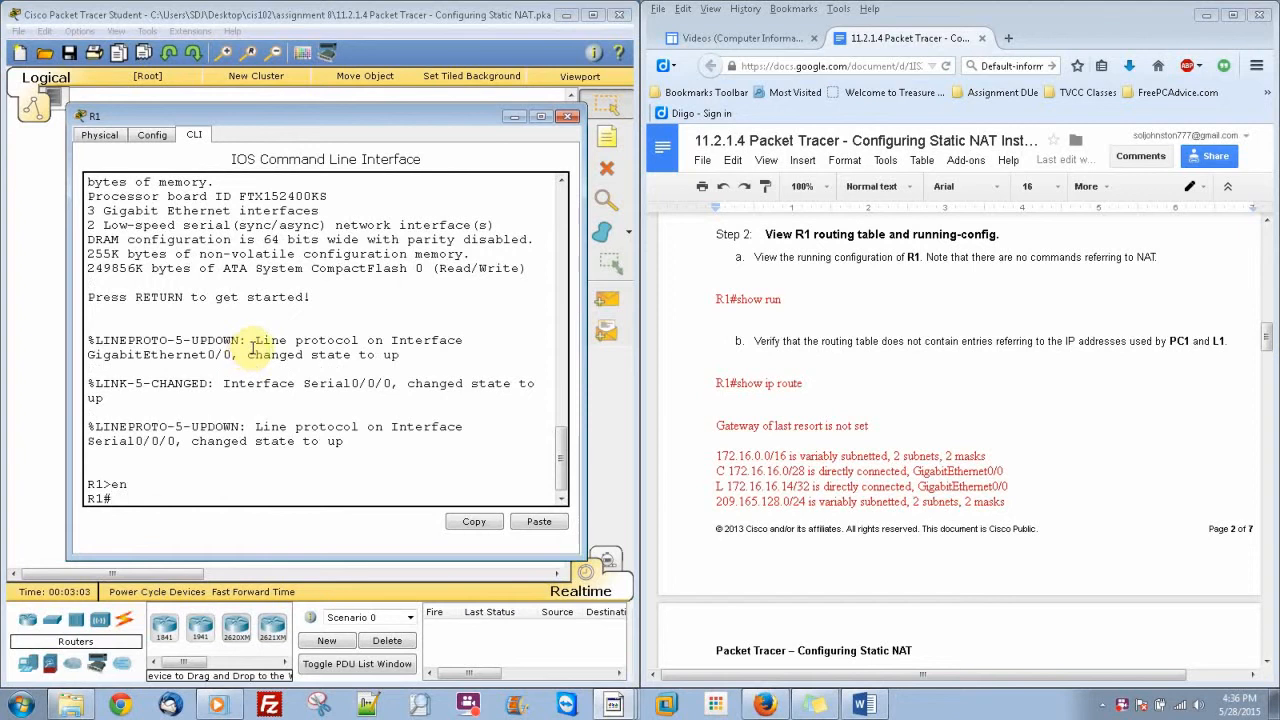
pyautogui.write('ho run')
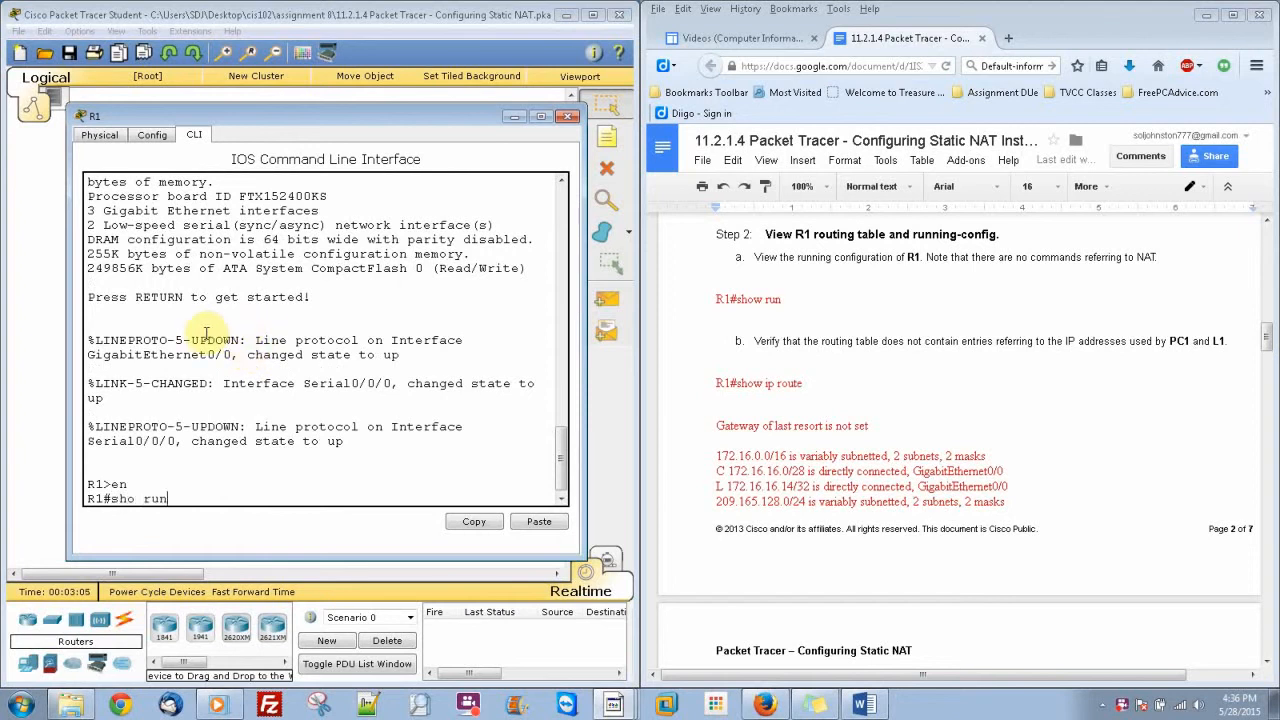
pyautogui.write(' run')
pyautogui.press('Return')
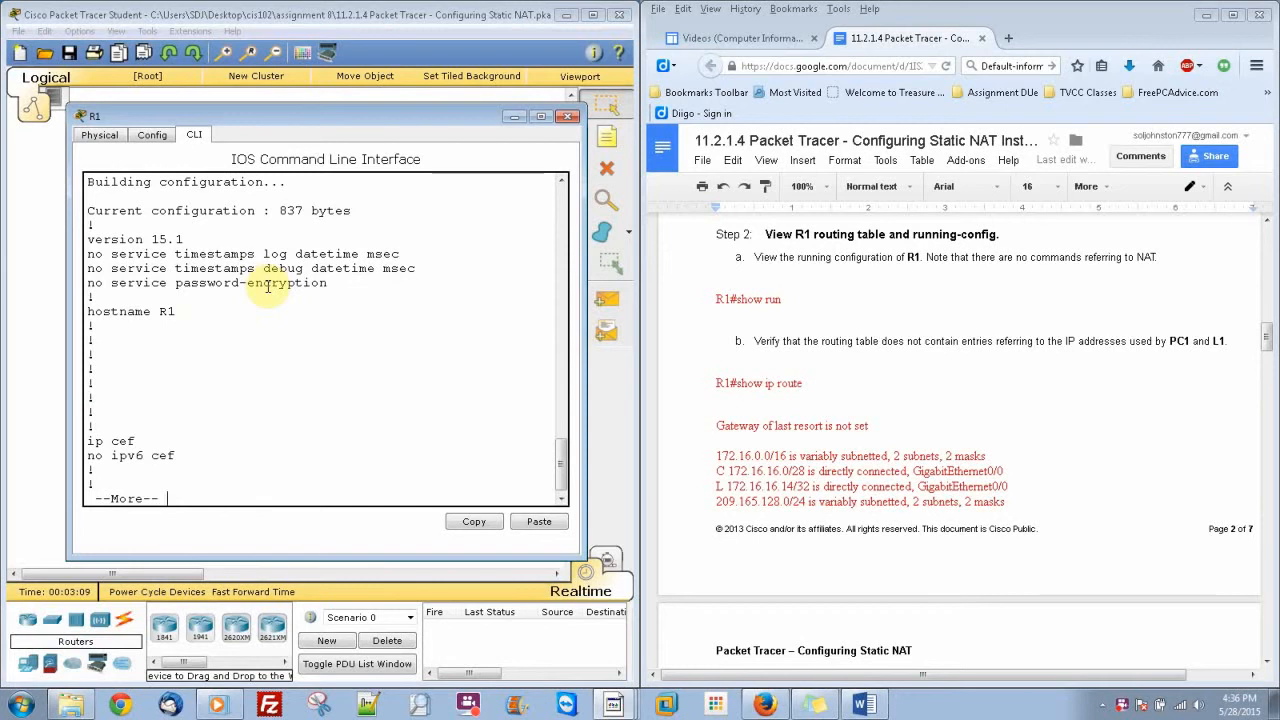
pyautogui.press('space')
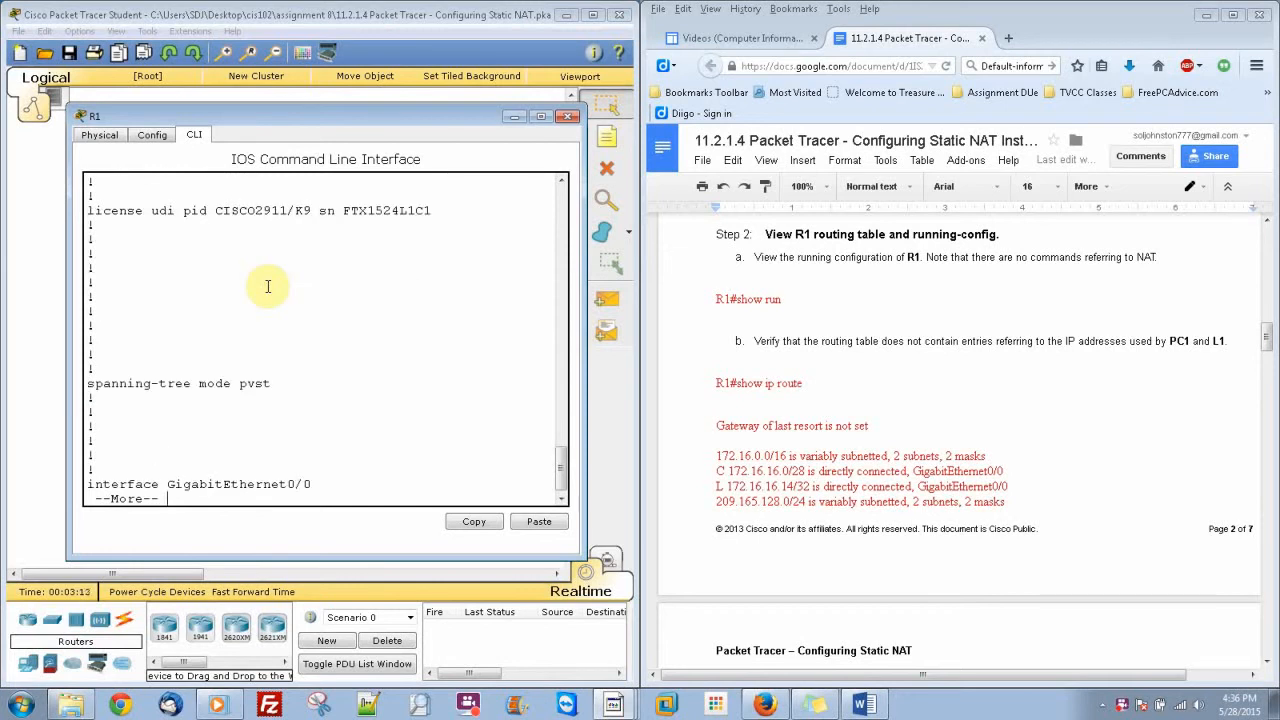
pyautogui.press('space')
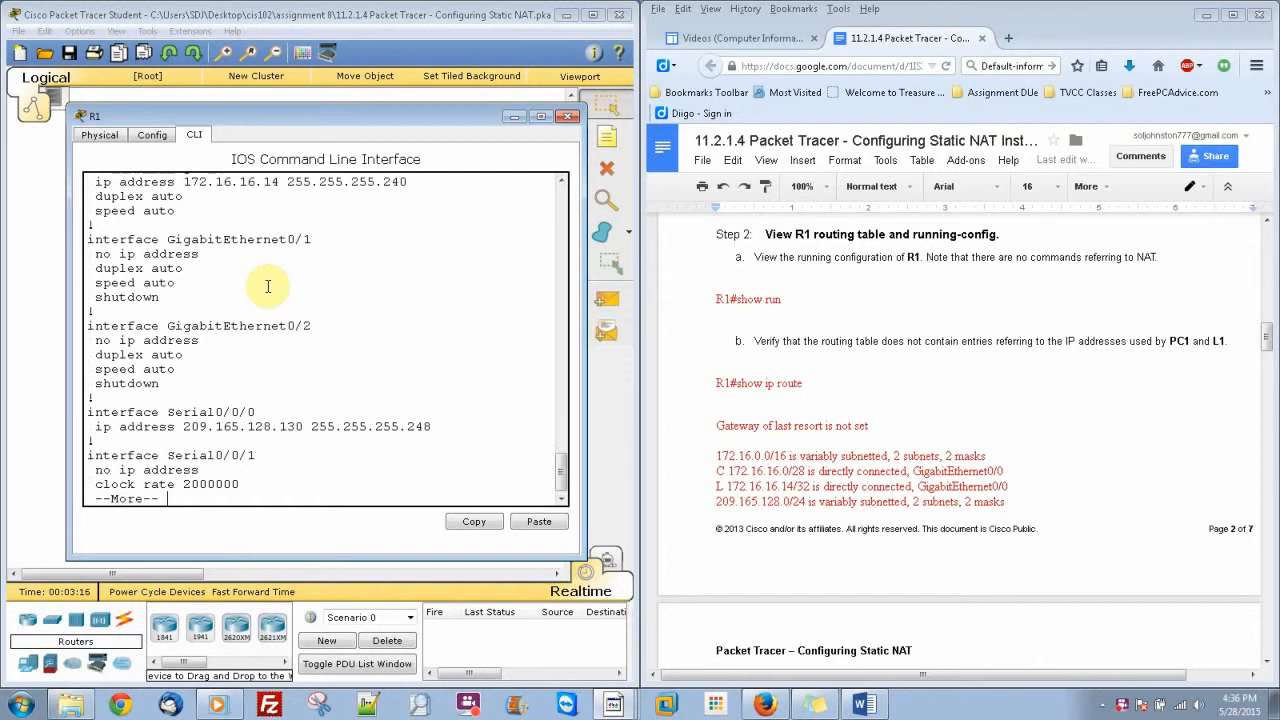
pyautogui.press('space')
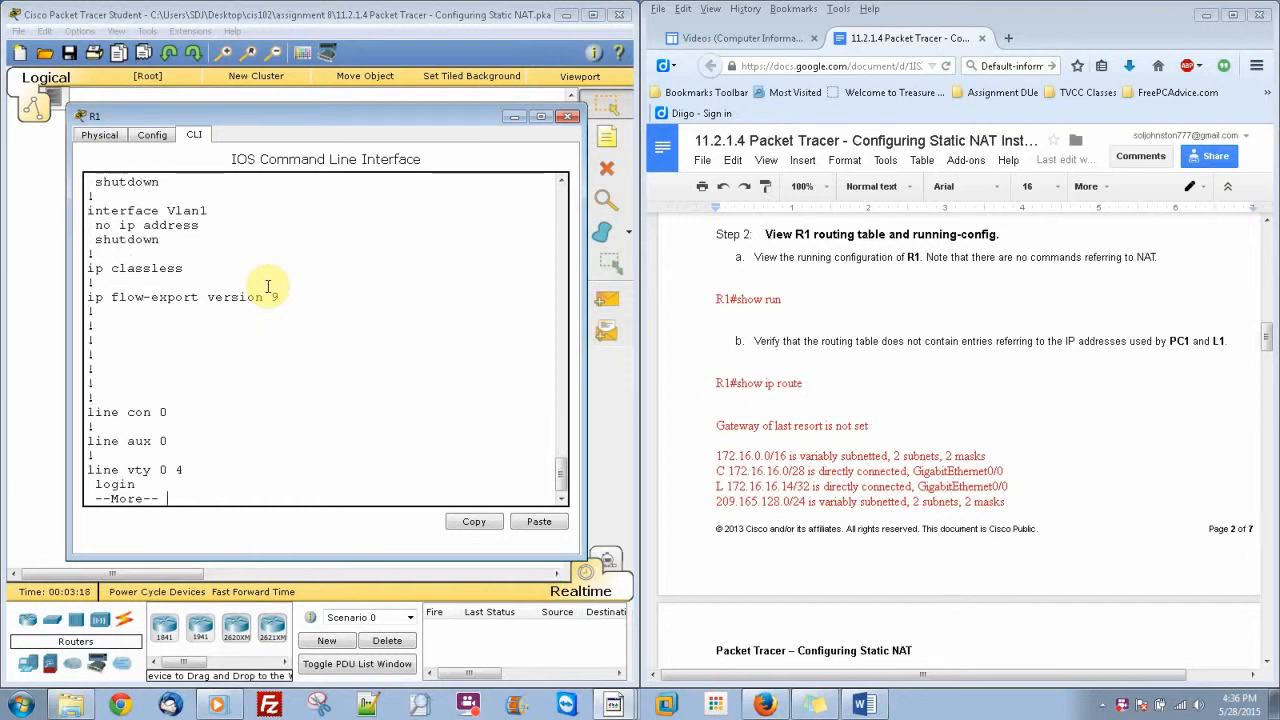
pyautogui.press('space')
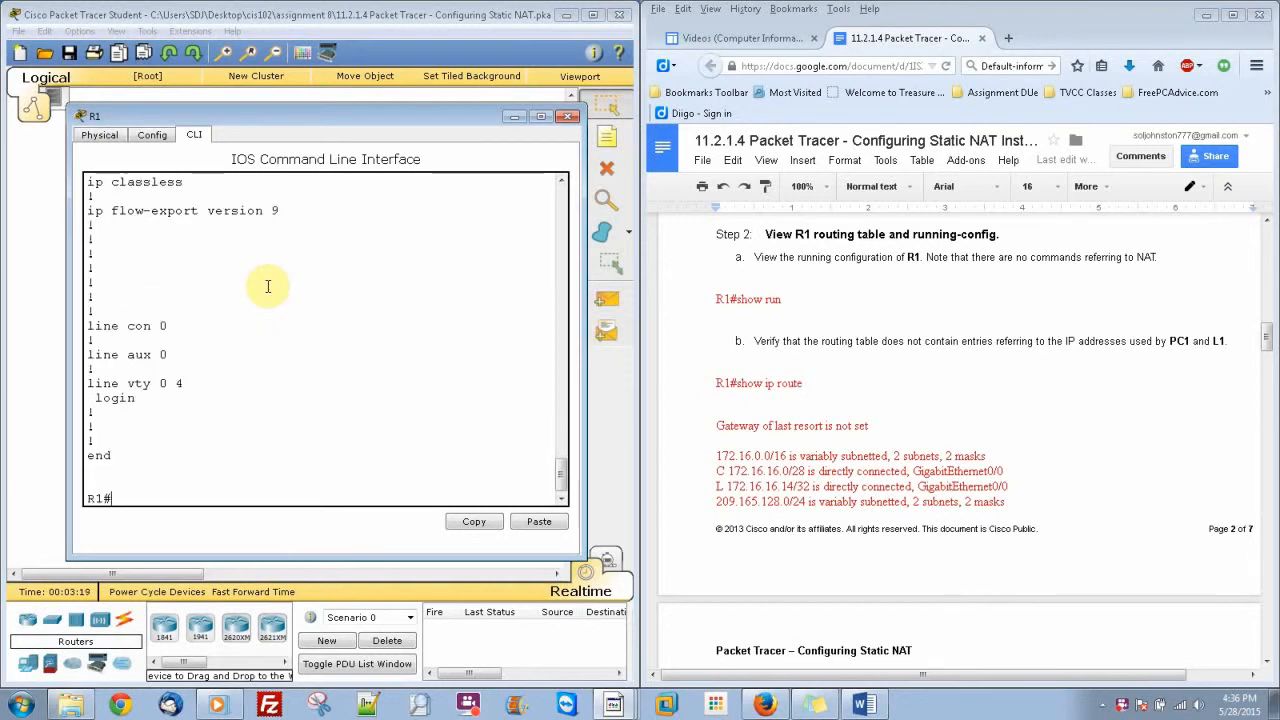
# - Display R1's routing table with show ip route to check for entries covering PC1 and L1
pyautogui.write('show ip route')
pyautogui.press('Return')
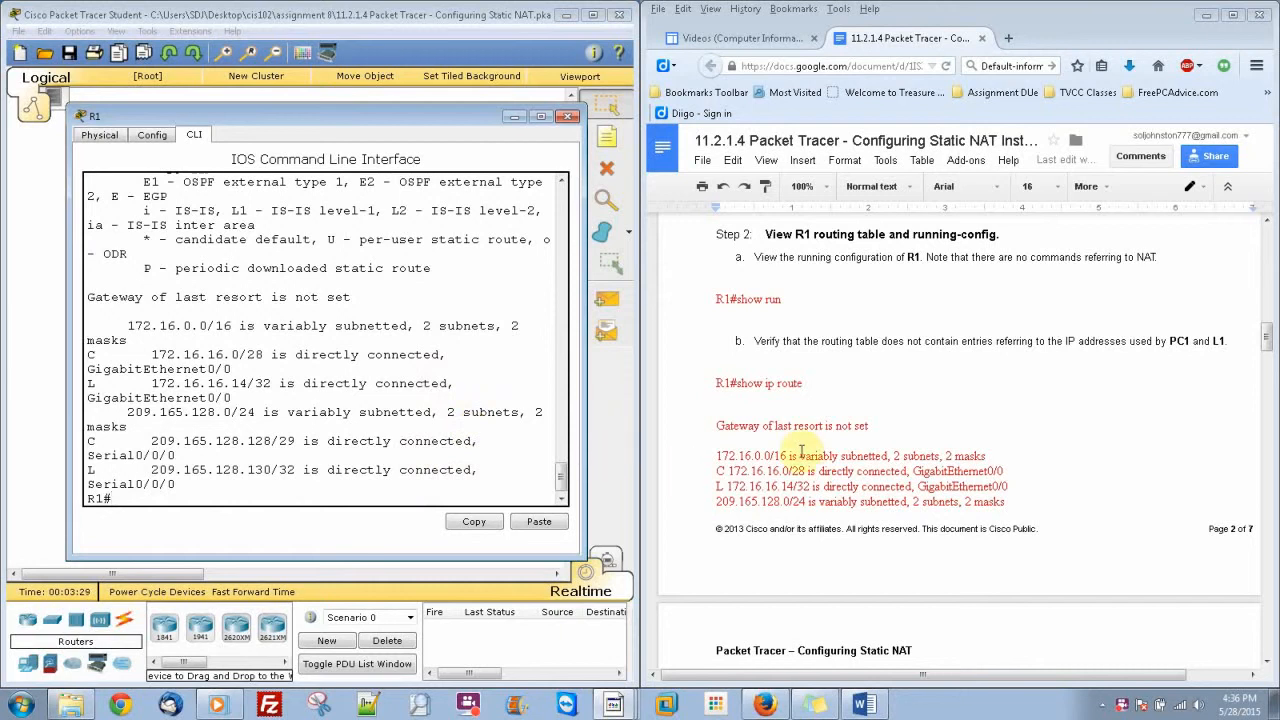
pyautogui.click(1084, 440)
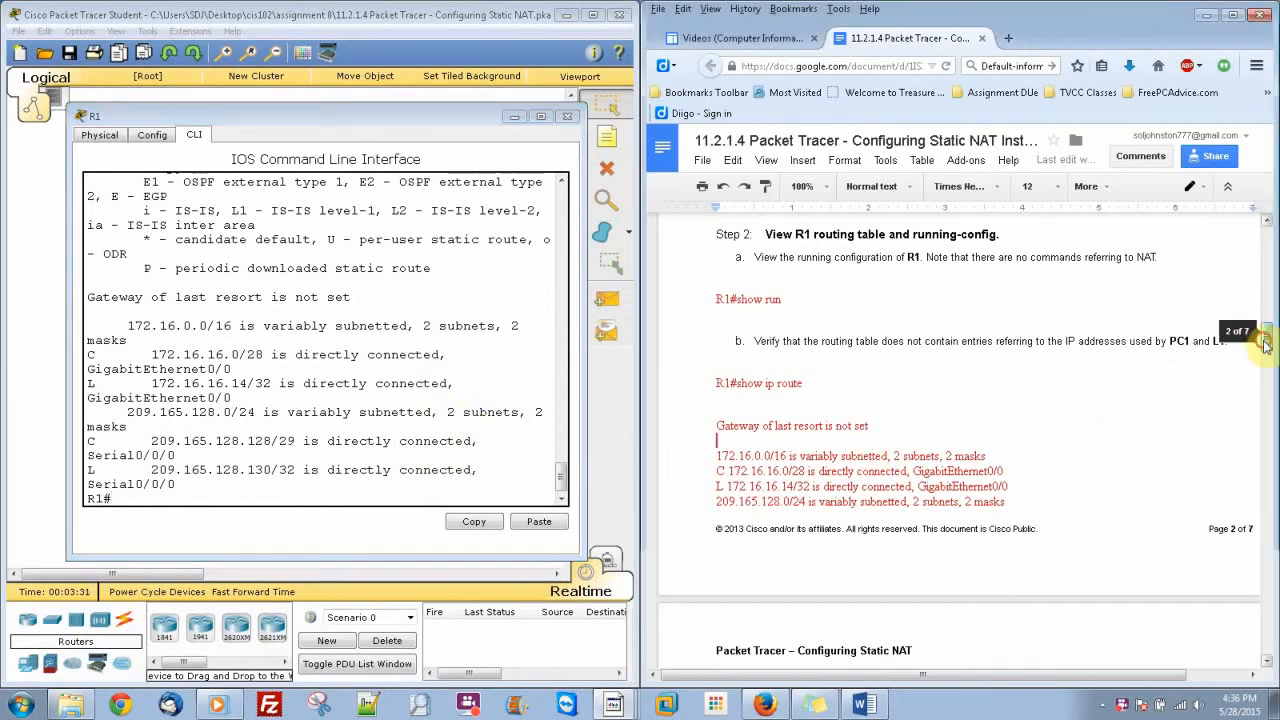
# - Check whether R1 uses NAT by running show ip nat translations
pyautogui.moveTo(1266, 337); pyautogui.dragTo(1270, 386)
pyautogui.click(310, 492)
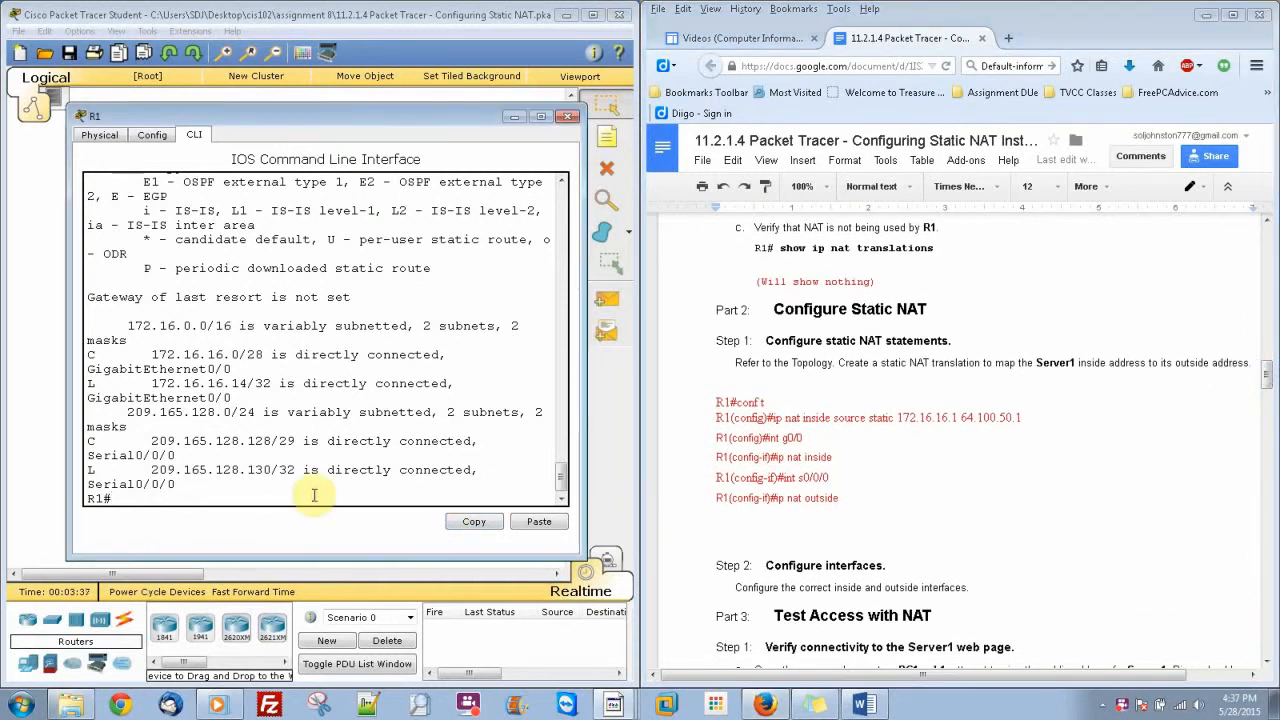
pyautogui.write('show ip nat tr')
pyautogui.press('Tab')
pyautogui.press('Return')
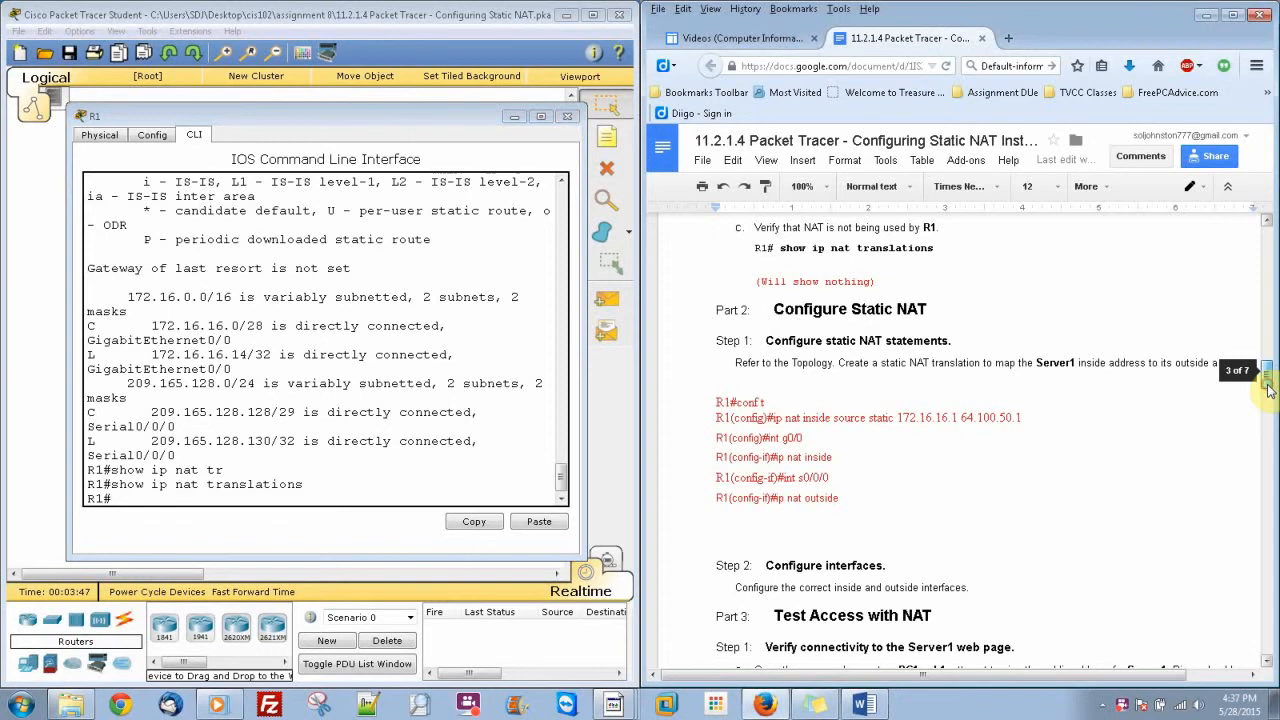
pyautogui.moveTo(1266, 381); pyautogui.dragTo(1268, 401)
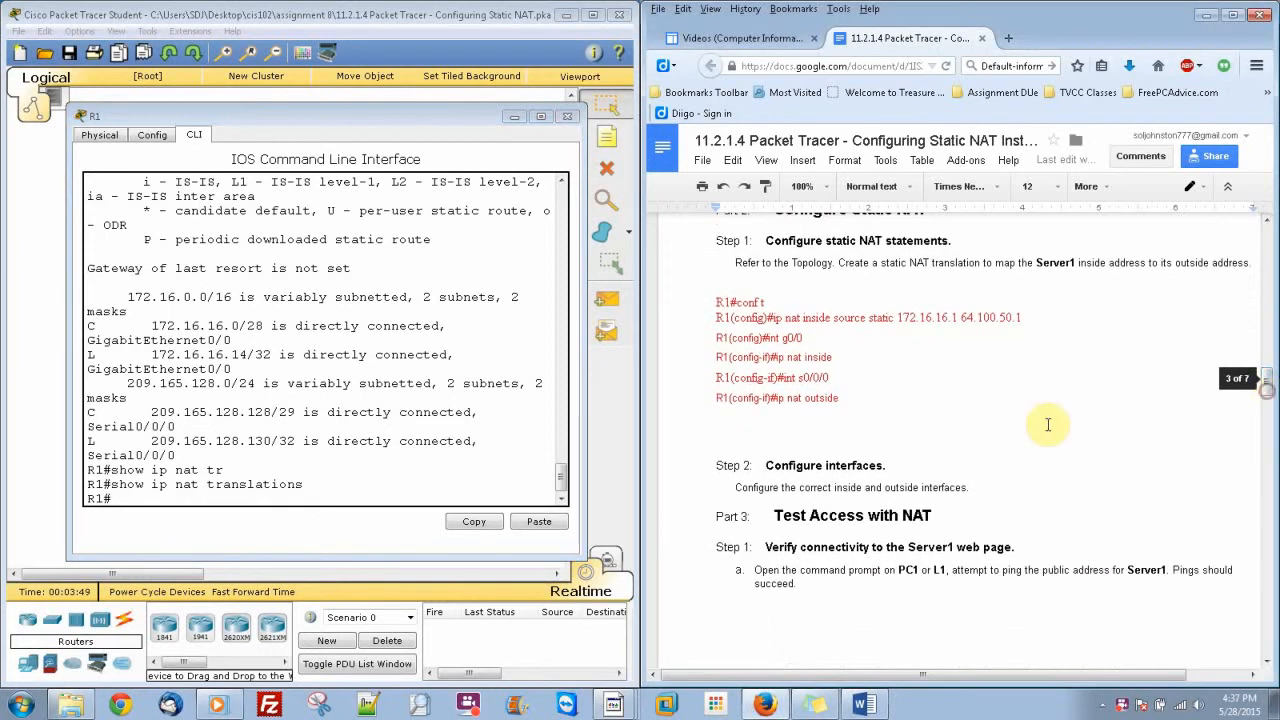
# - Enter global configuration mode on R1 and create a static NAT translation mapping inside address 172.16.16.1 to outside address 64.100.50.1
pyautogui.click(478, 401)
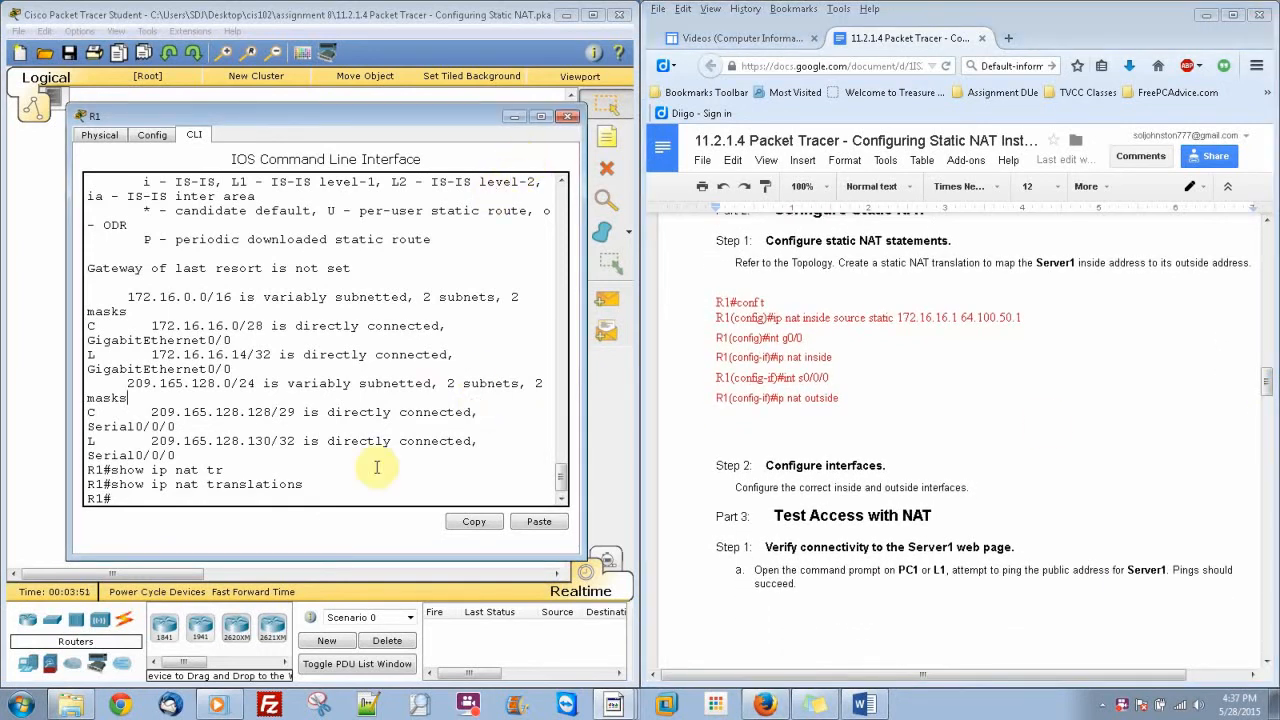
pyautogui.click(342, 490)
pyautogui.write('con')
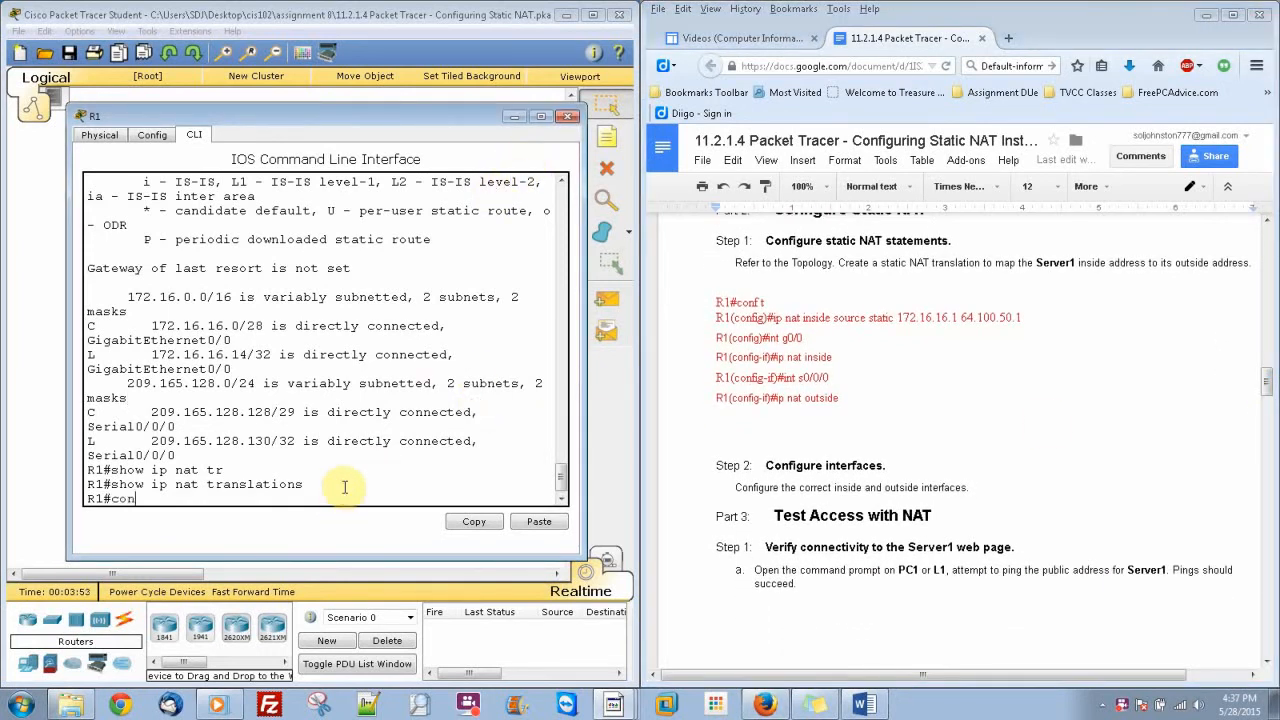
pyautogui.write('f t')
pyautogui.press('Return')
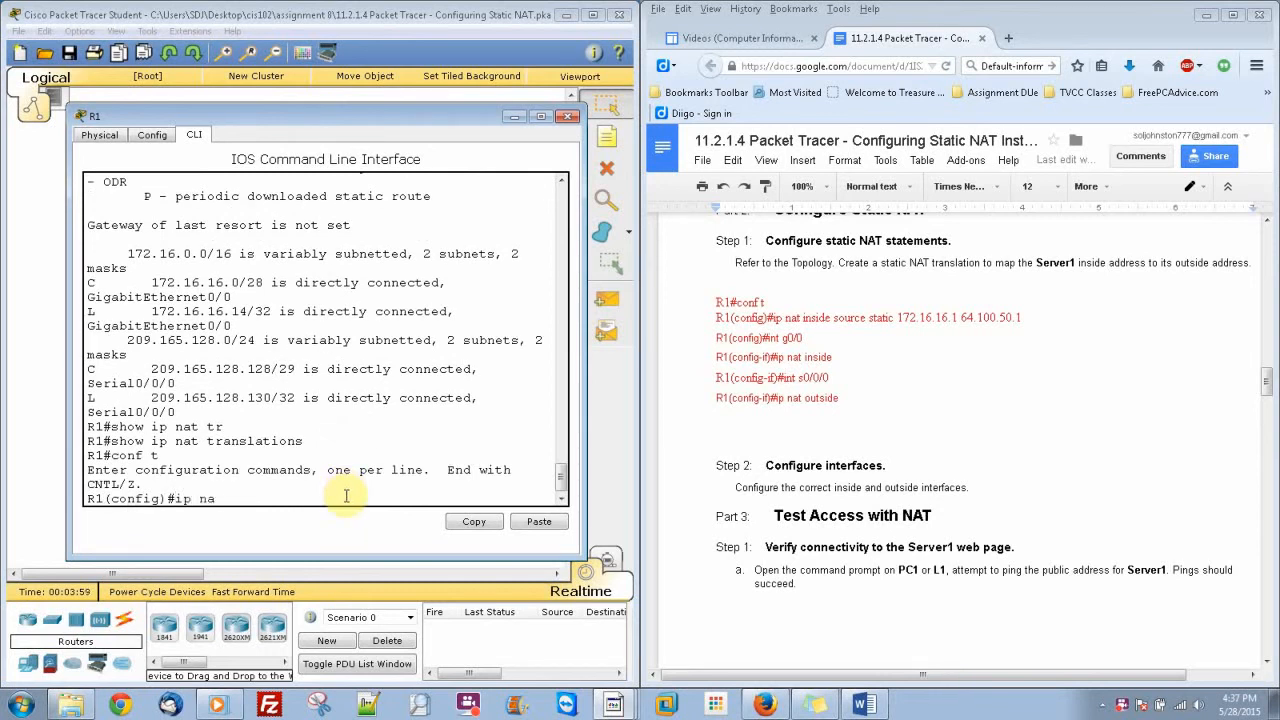
pyautogui.write('ip nat inside source static 172.16.16.1 64')
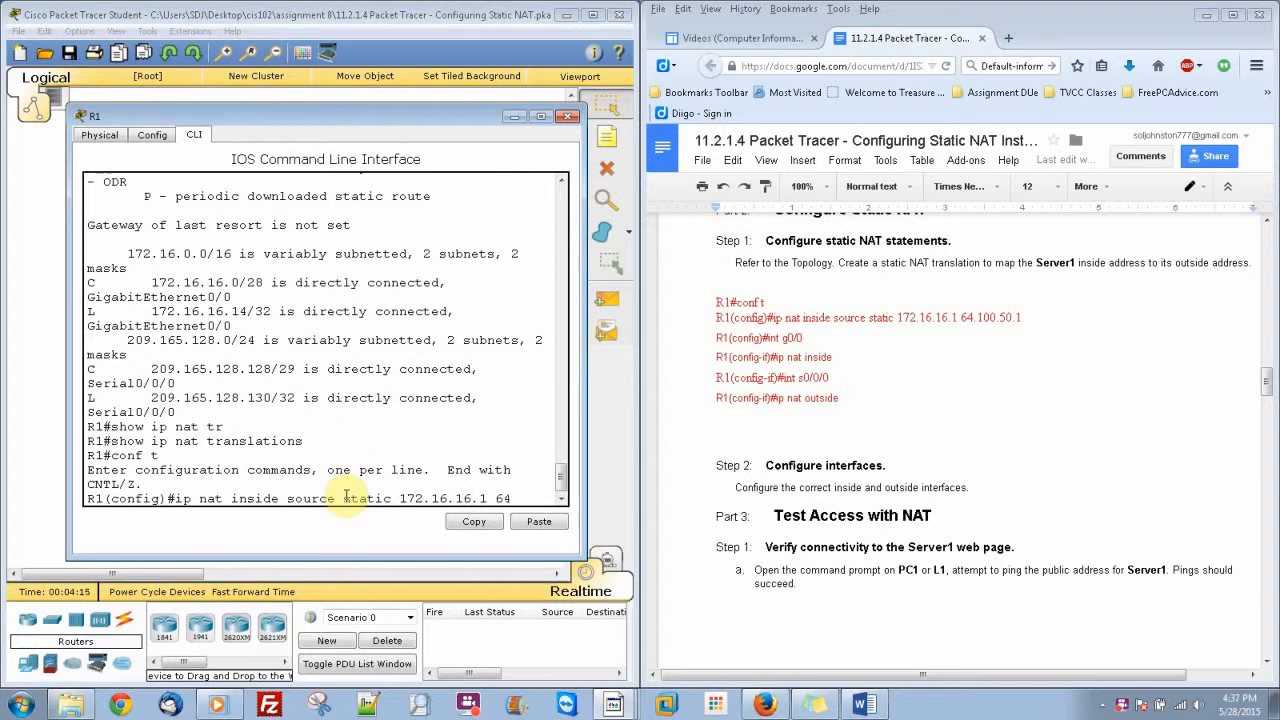
pyautogui.write('100.50.1')
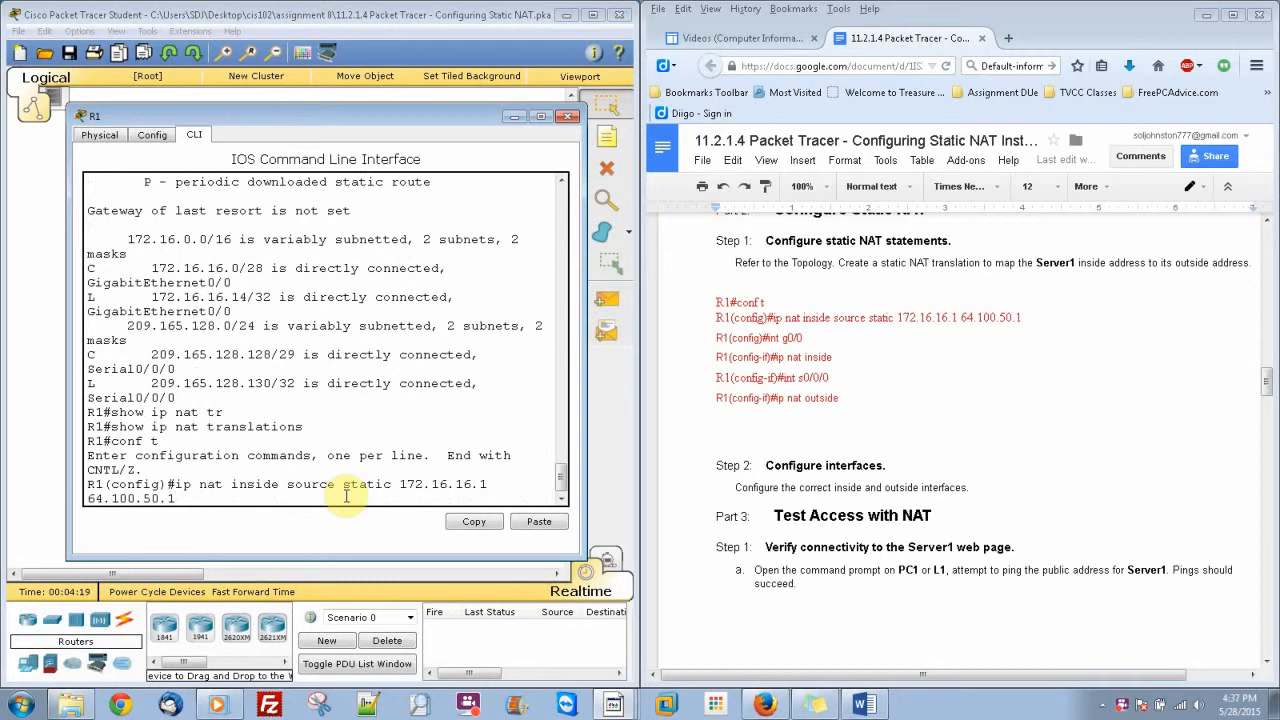
pyautogui.press('Return')
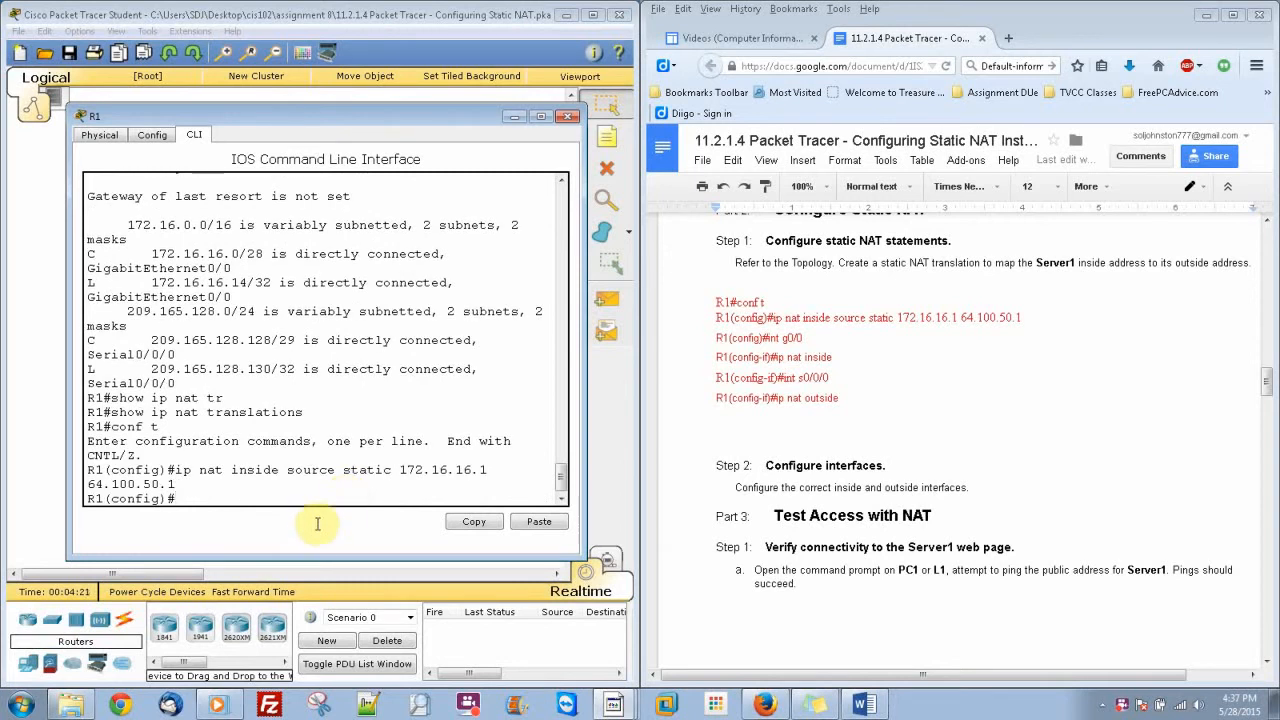
# - Configure R1's g0/0 interface as the NAT inside interface with ip nat inside
pyautogui.write('int g0/0')
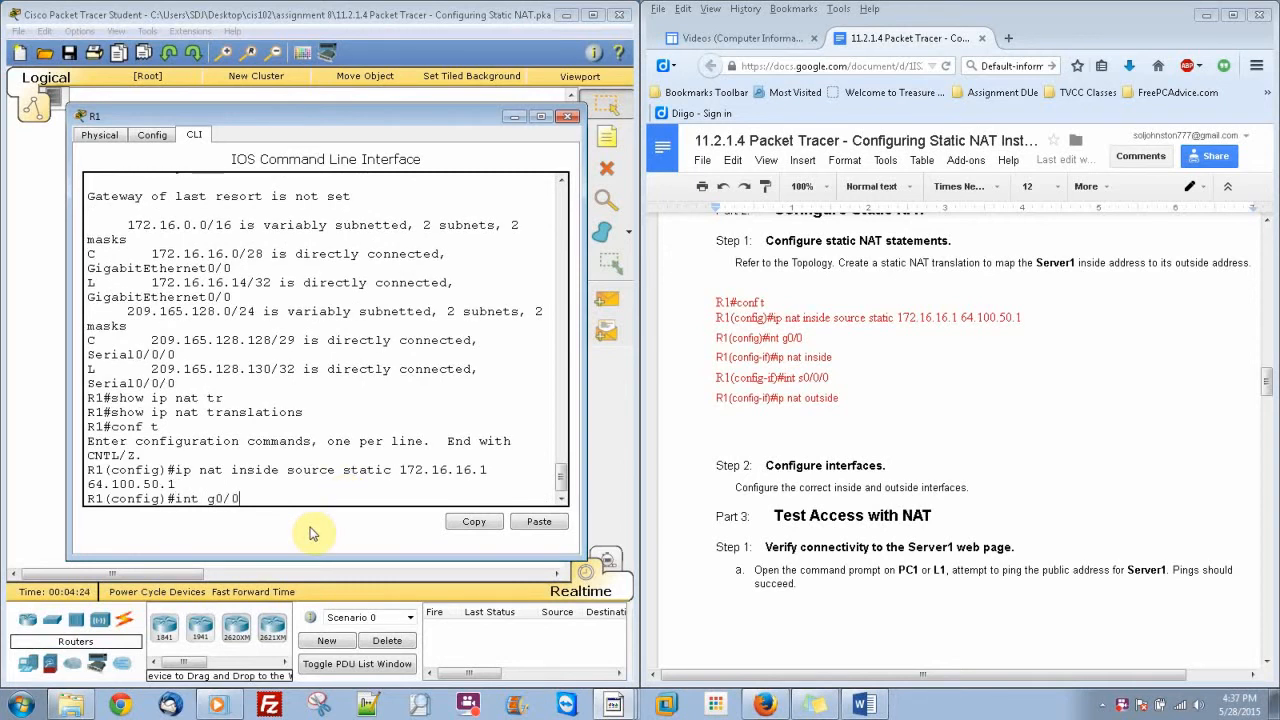
pyautogui.press('Return')
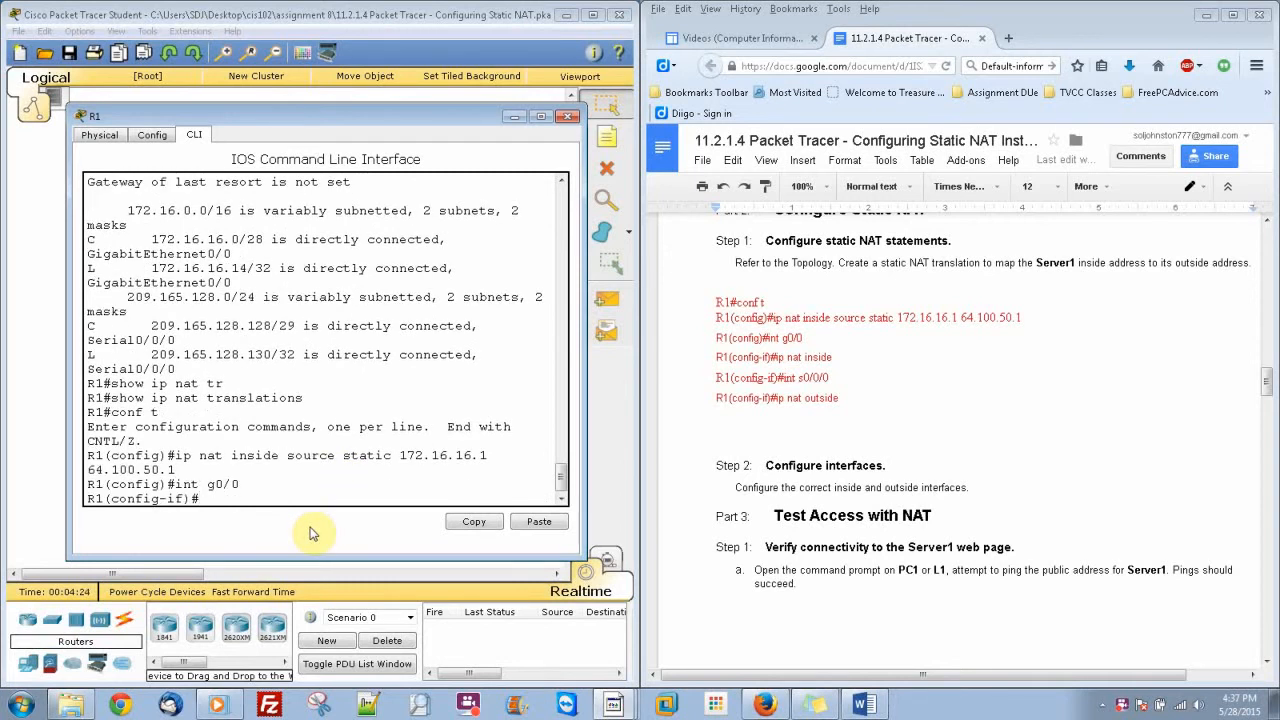
pyautogui.write('ip nat inside')
pyautogui.press('Return')
# - Configure R1's s0/0/0 interface as the NAT outside interface with ip nat outside
pyautogui.write('int')
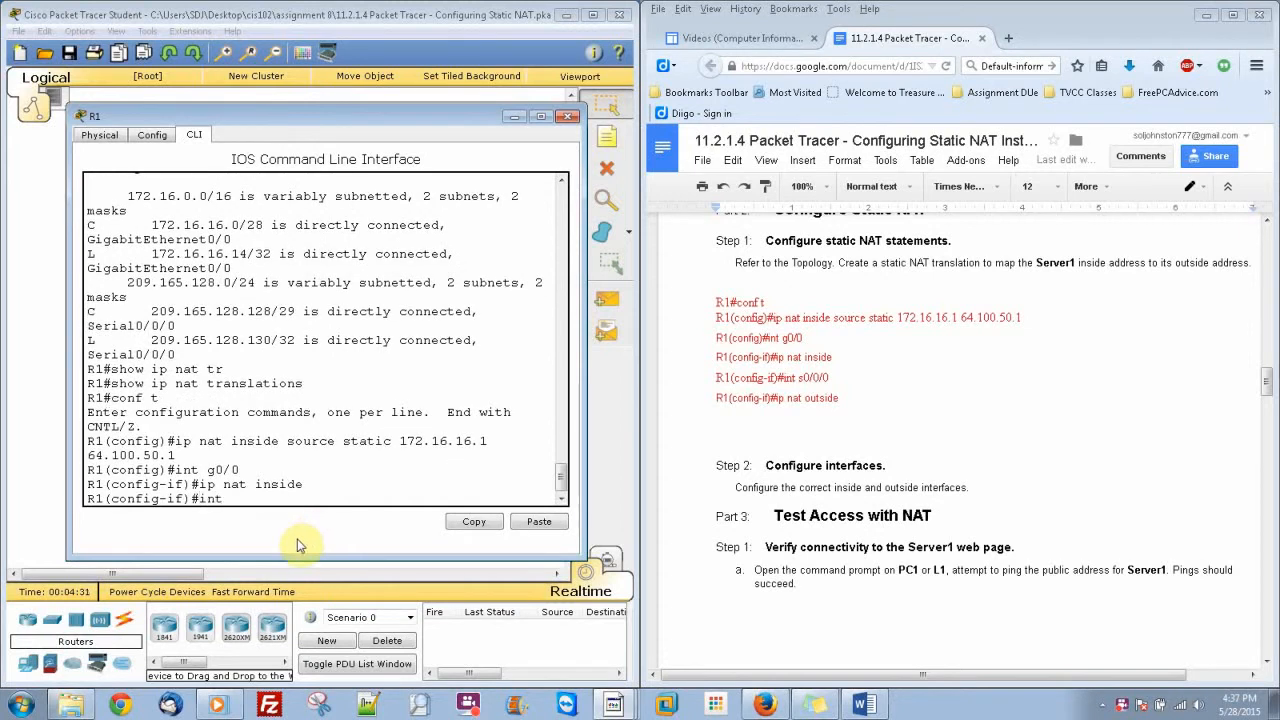
pyautogui.write(' s0/0/0')
pyautogui.press('Return')
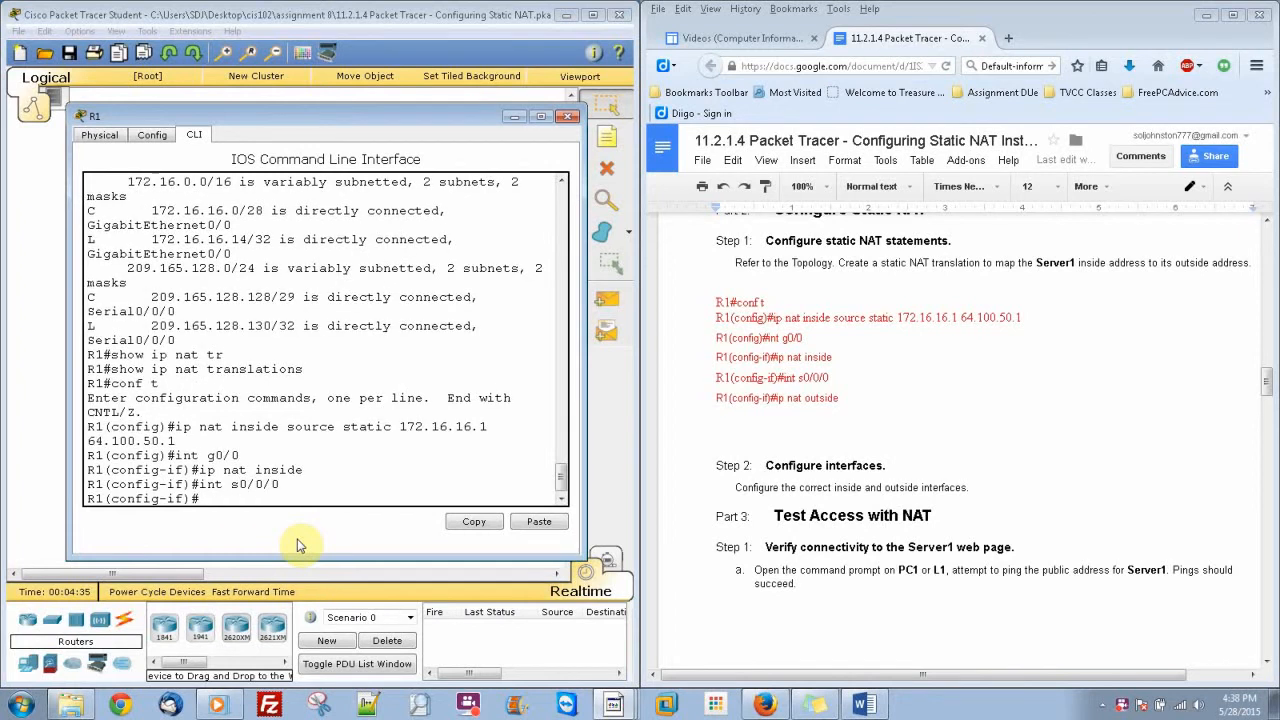
pyautogui.write('ip nat outside')
pyautogui.press('Return')
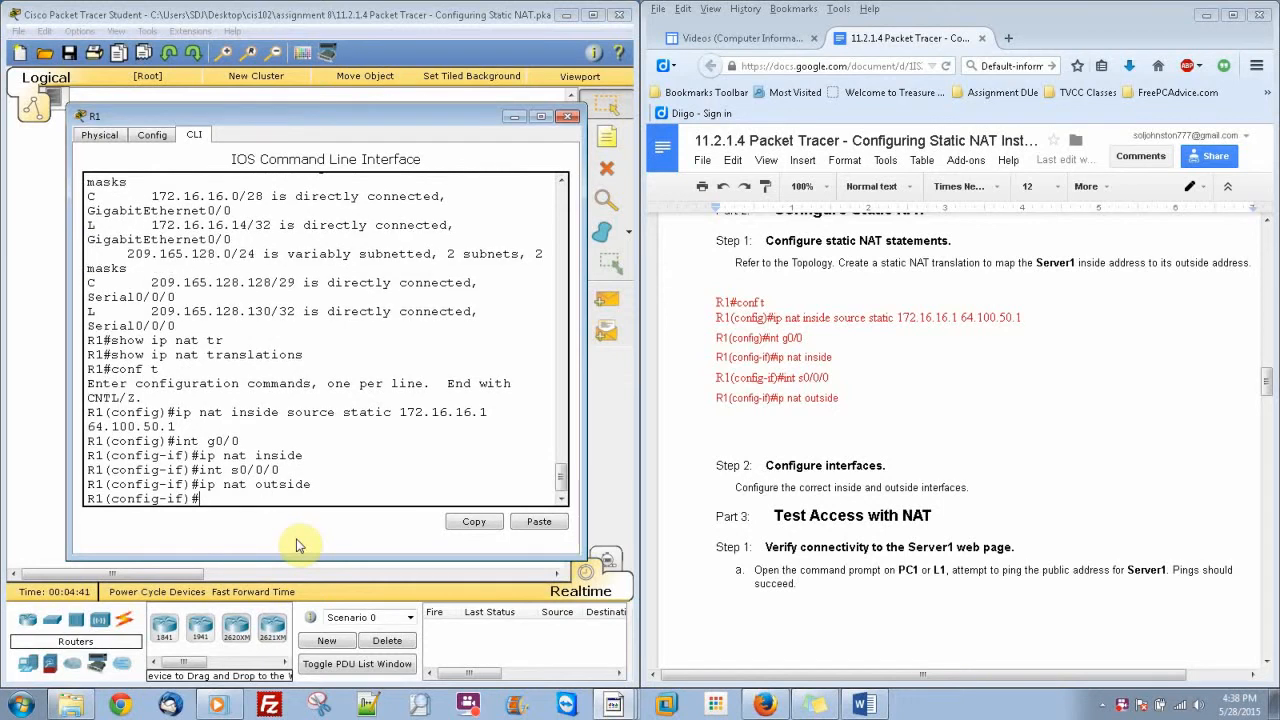
# - Minimize the R1 window and ping Server1's public address 64.100.50.1 from PC1's command prompt
pyautogui.click(963, 477)
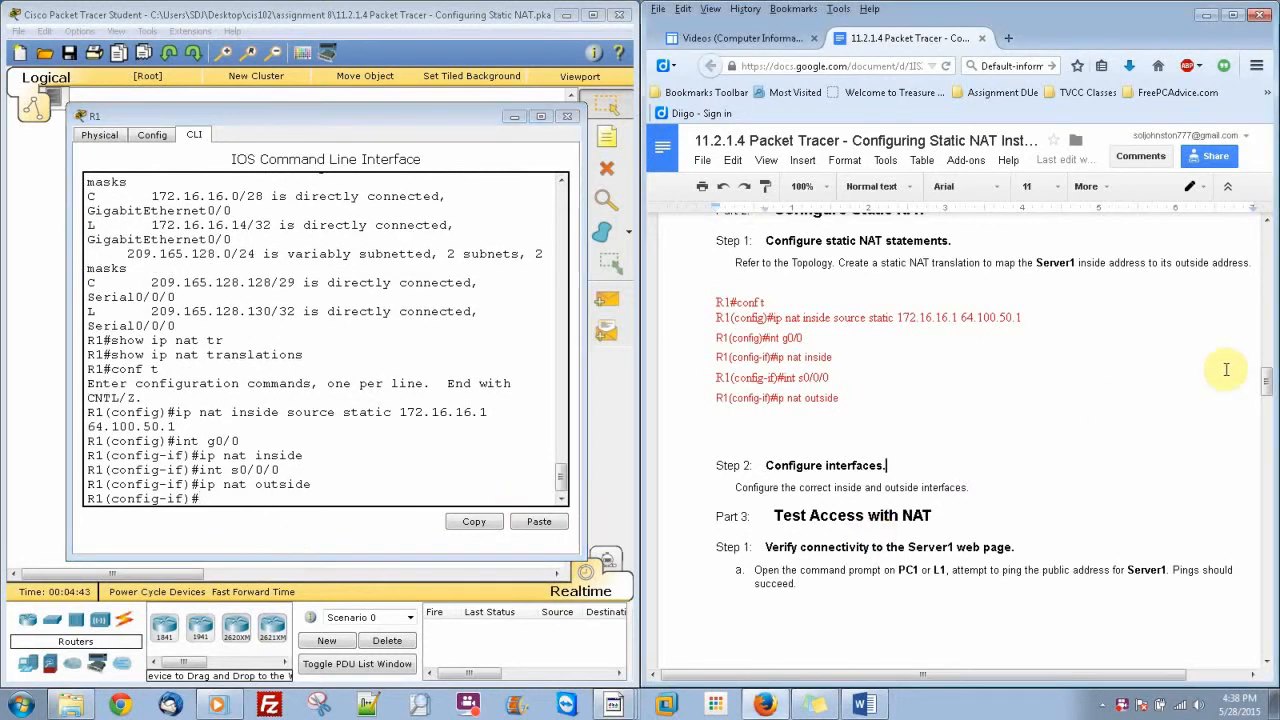
pyautogui.moveTo(1268, 388); pyautogui.dragTo(1271, 440)
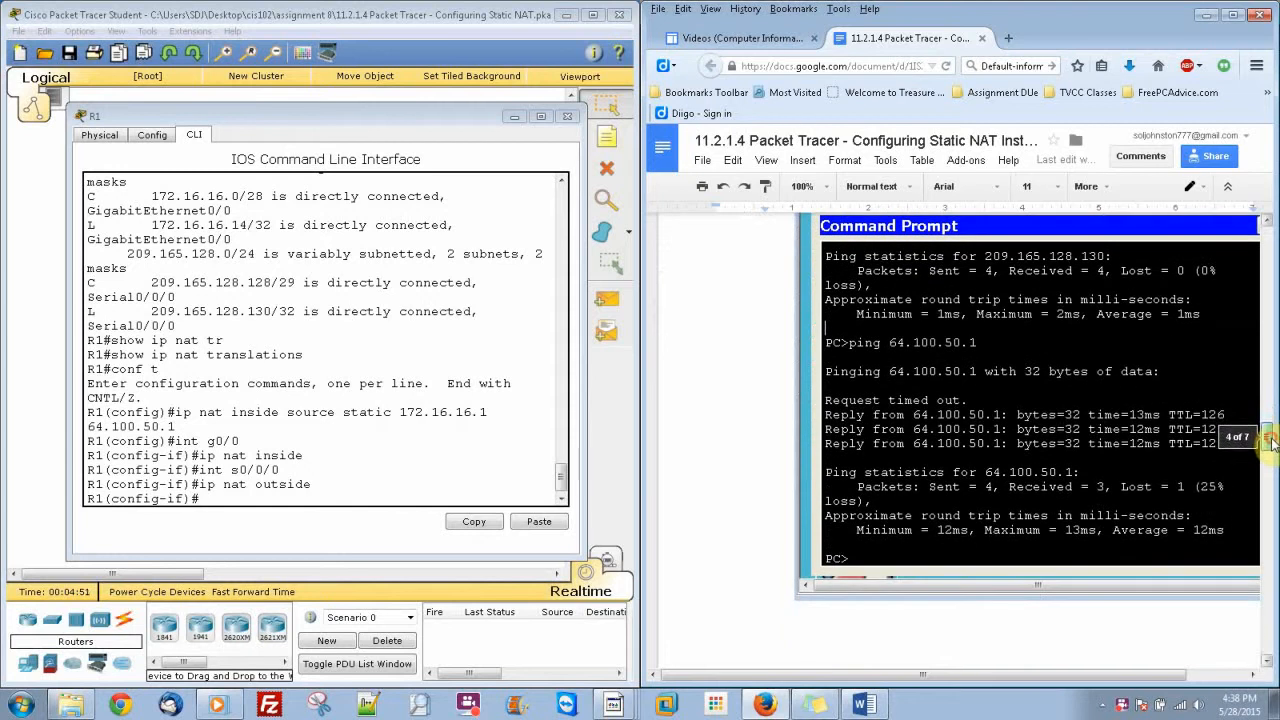
pyautogui.click(513, 117)
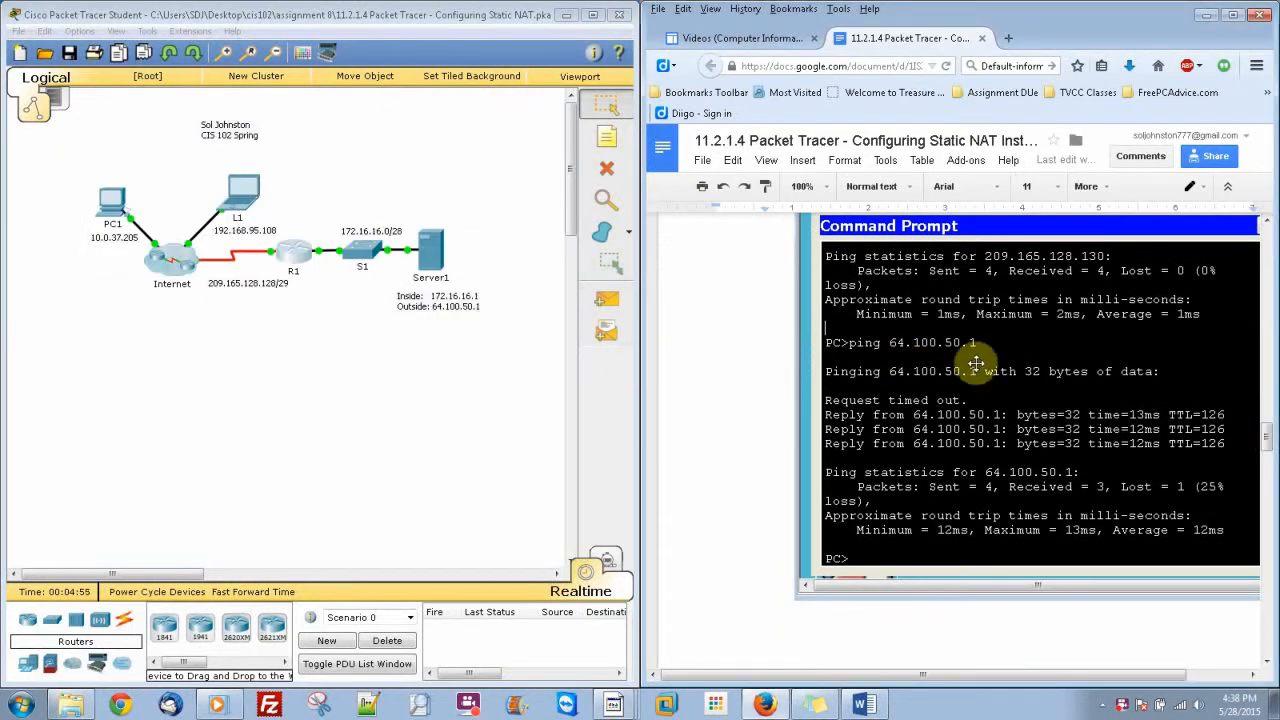
pyautogui.moveTo(1268, 430); pyautogui.dragTo(1268, 440)
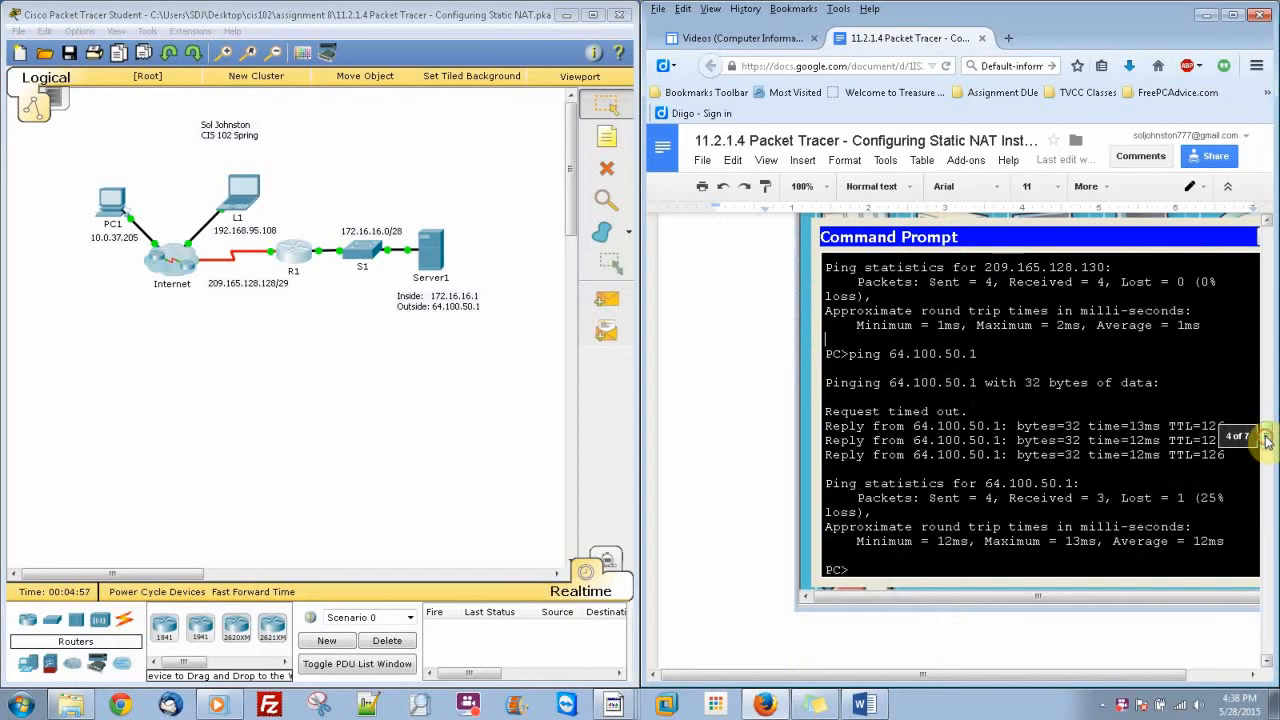
pyautogui.click(117, 208)
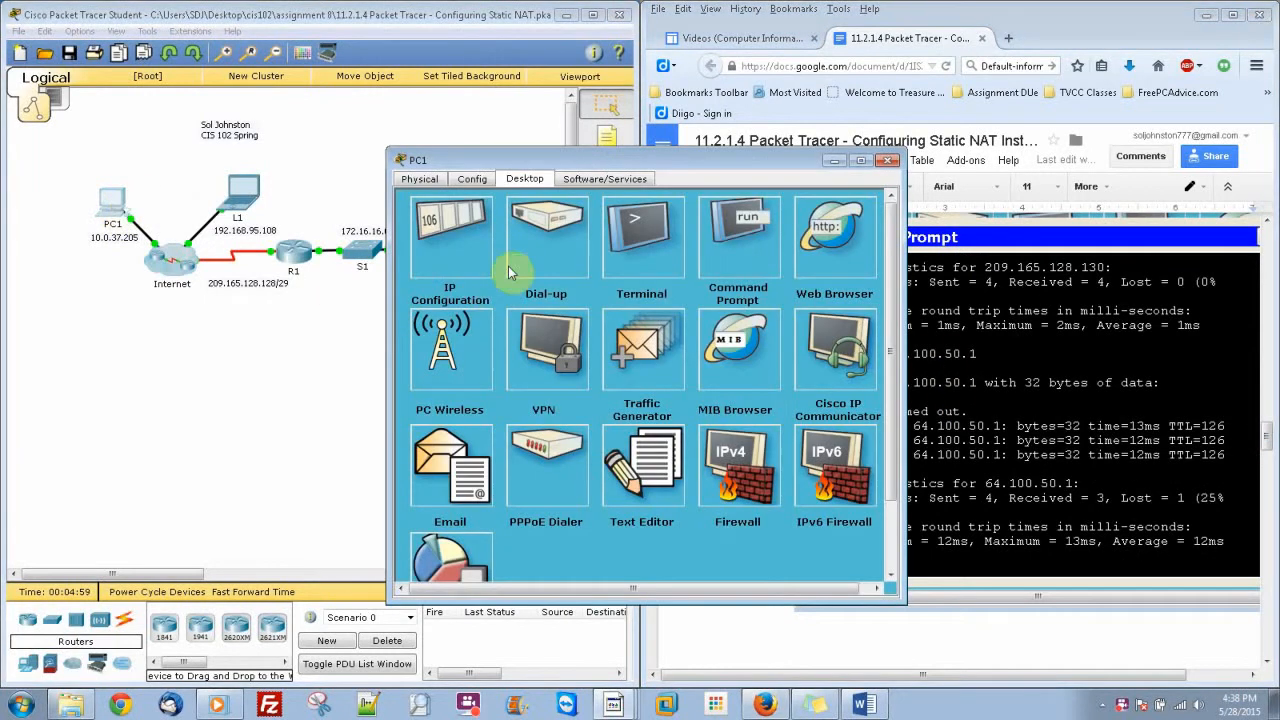
pyautogui.click(757, 248)
pyautogui.moveTo(755, 161); pyautogui.dragTo(507, 147)
pyautogui.click(558, 380)
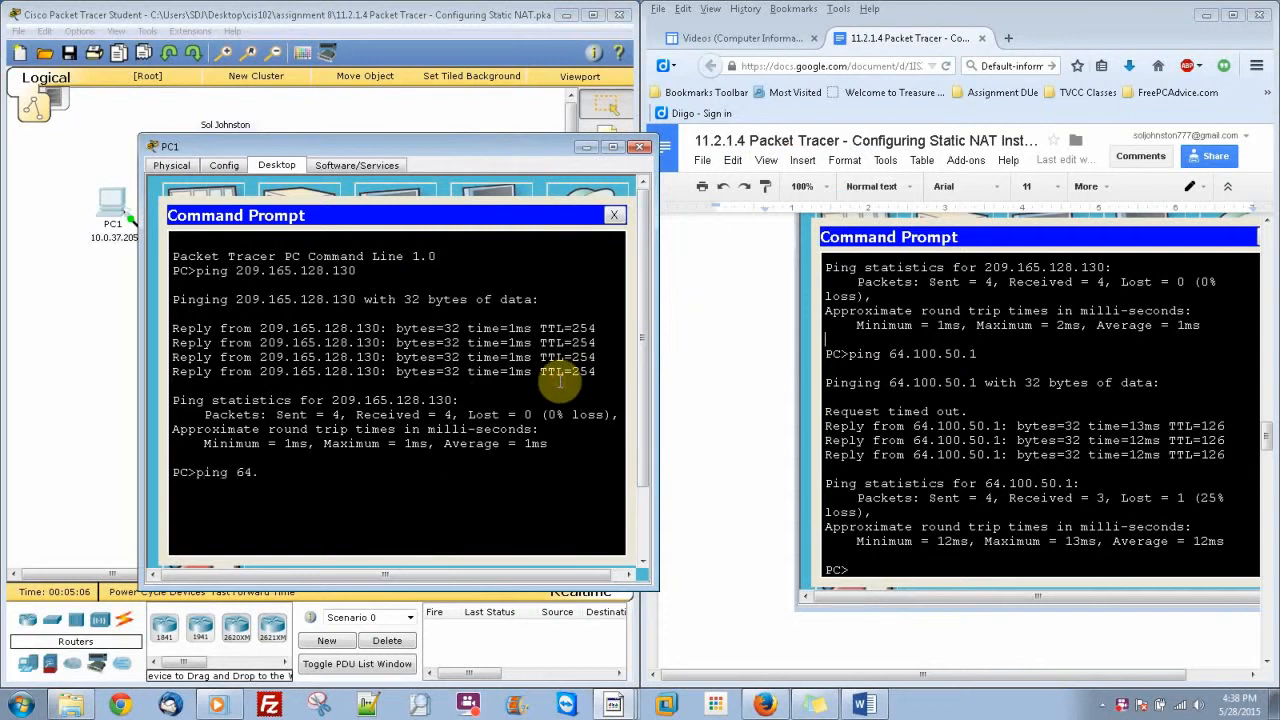
pyautogui.write('ping 64.100.50.1')
pyautogui.press('Return')
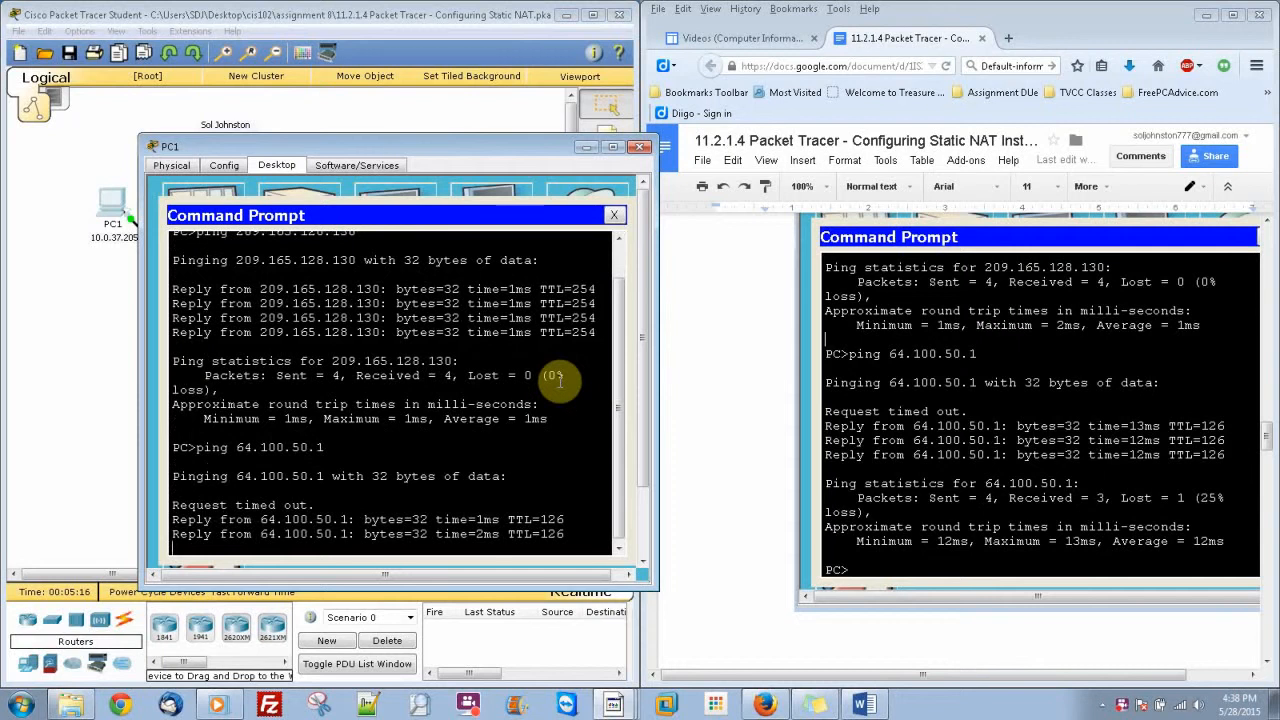
# - Examine the L1 ping example in the lab document and close the PC1 window
pyautogui.click(764, 496)
pyautogui.scroll(1, 1225, 469)
pyautogui.scroll(-5, 1262, 465)
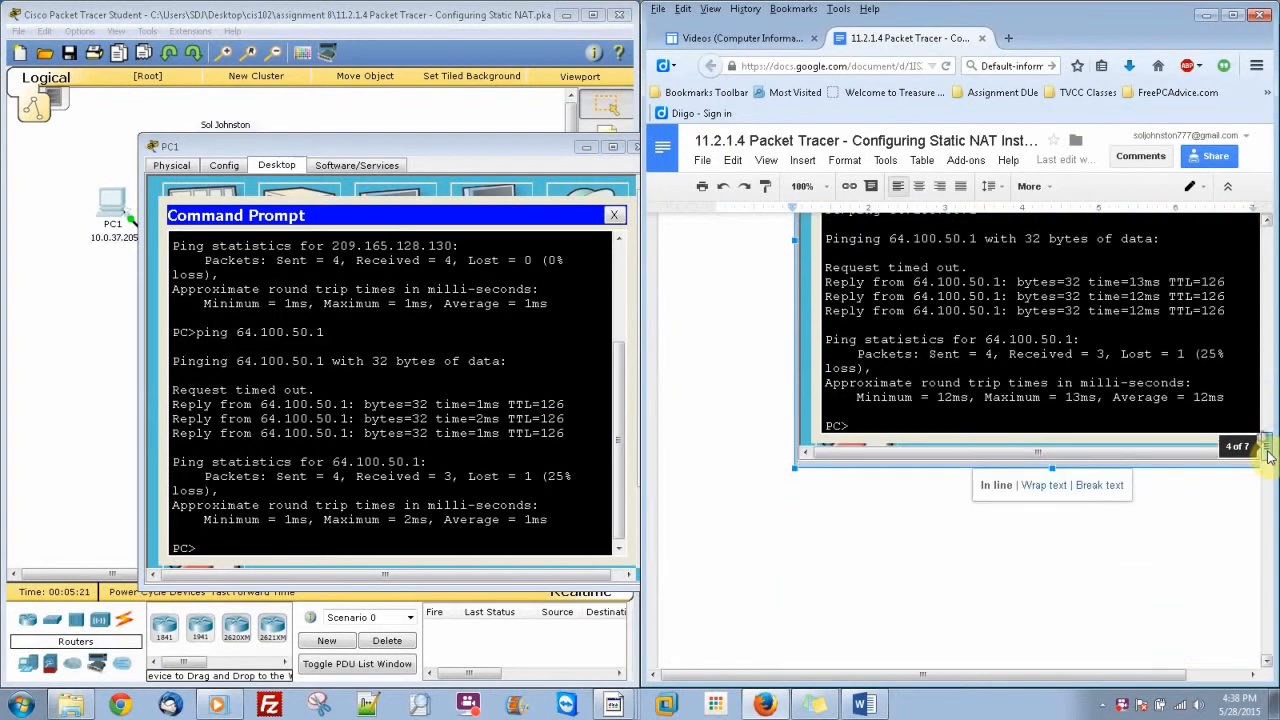
pyautogui.moveTo(1272, 483); pyautogui.dragTo(1272, 505)
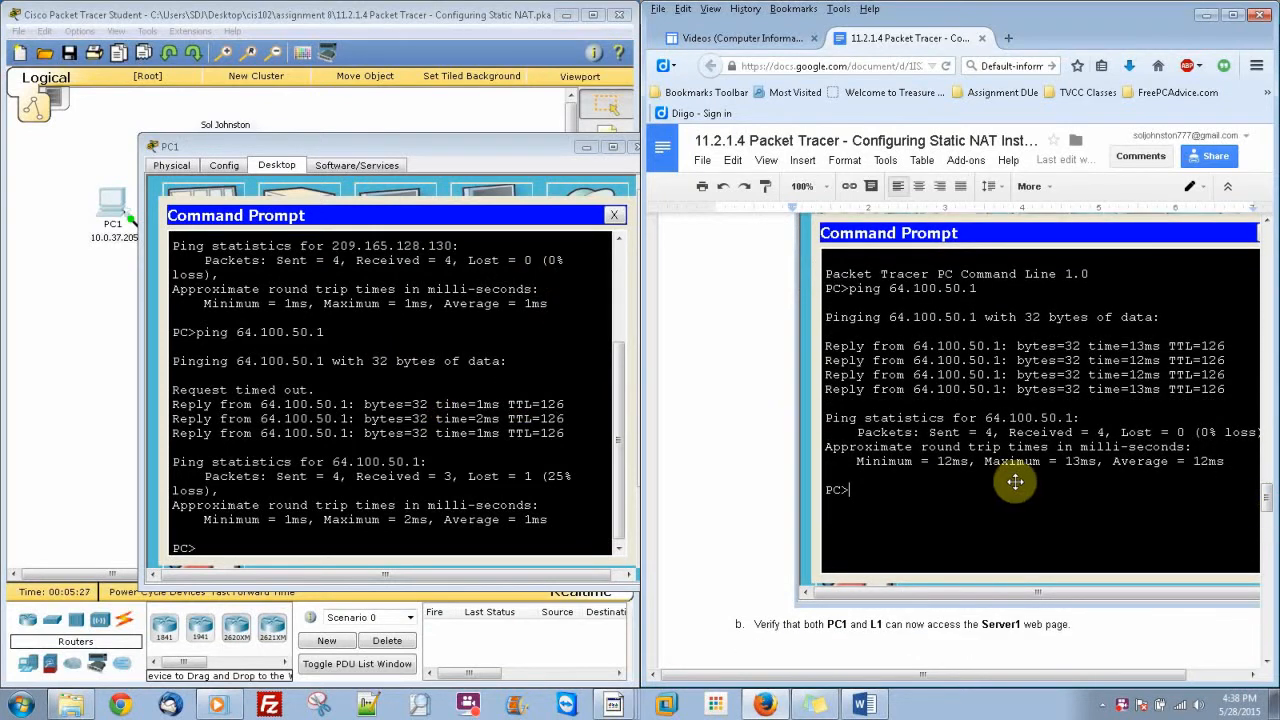
pyautogui.scroll(3, 1265, 497)
pyautogui.moveTo(1265, 497)
pyautogui.mouseDown()
pyautogui.moveTo(1265, 437)
pyautogui.moveTo(1265, 492)
pyautogui.mouseUp()
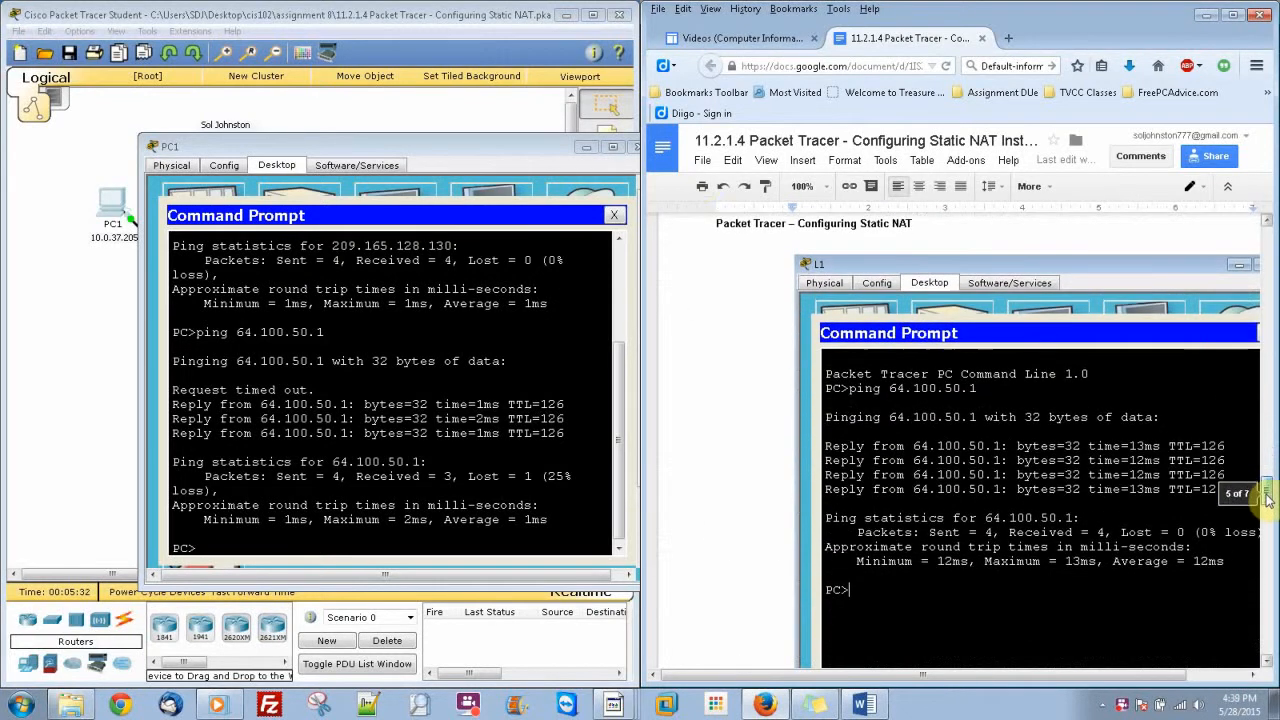
pyautogui.click(520, 150)
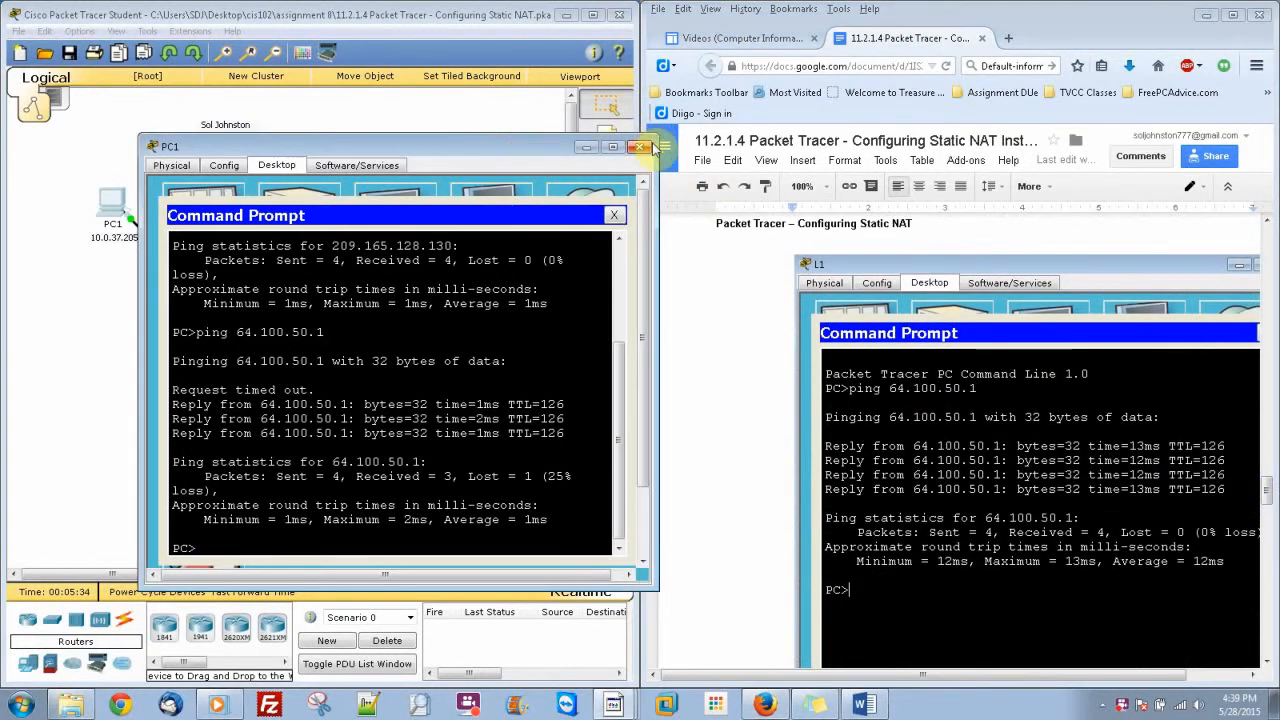
pyautogui.click(645, 147)
# - Ping Server1's public address 64.100.50.1 from L1's command prompt
pyautogui.click(241, 190)
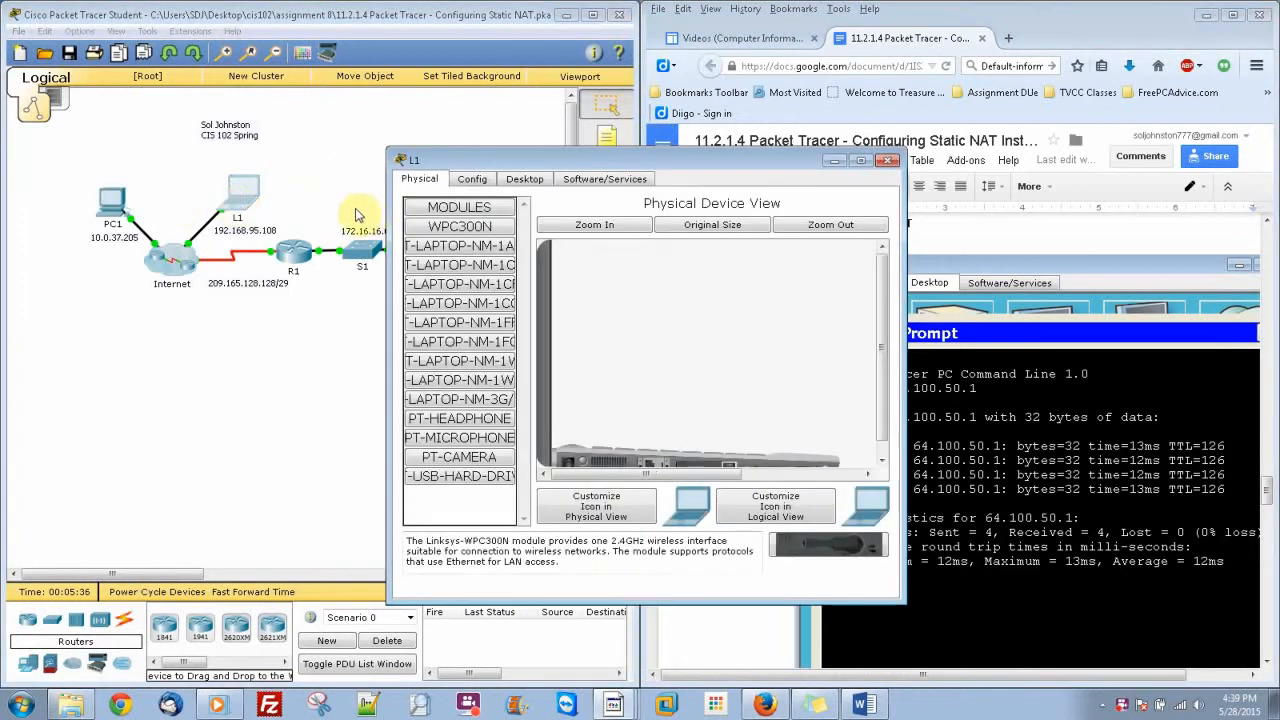
pyautogui.click(526, 179)
pyautogui.click(755, 270)
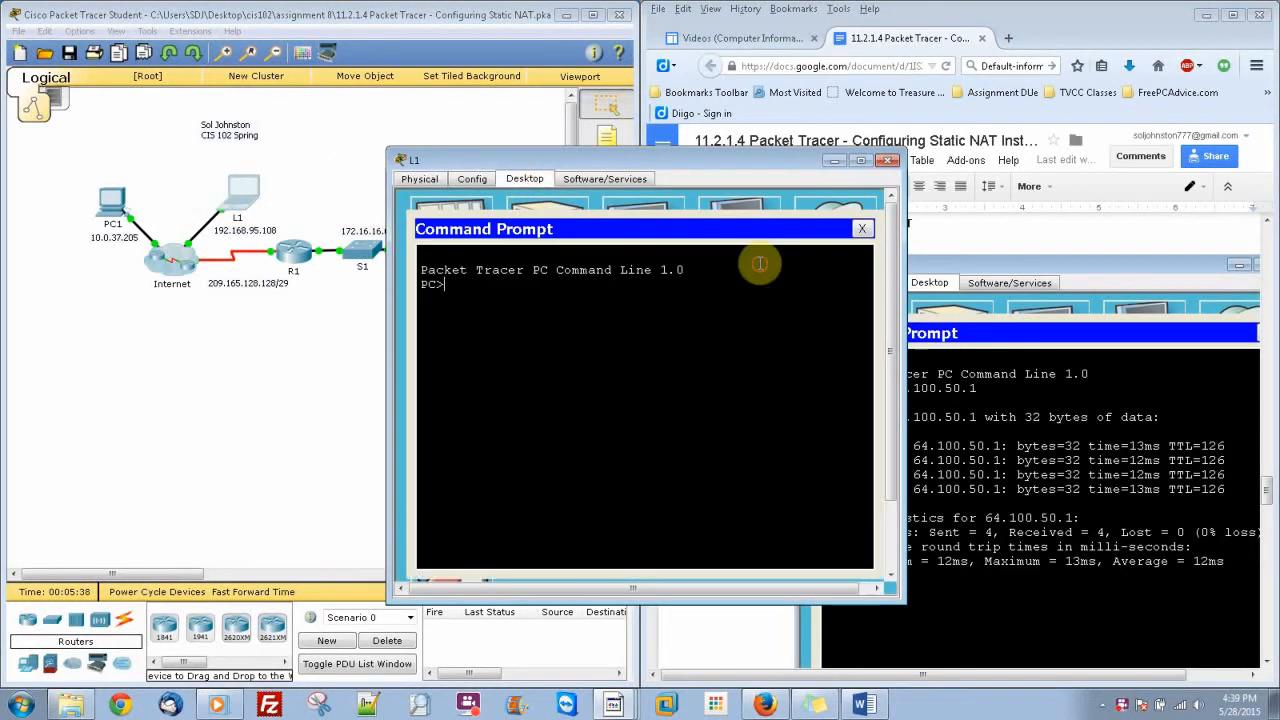
pyautogui.moveTo(737, 172); pyautogui.dragTo(416, 161)
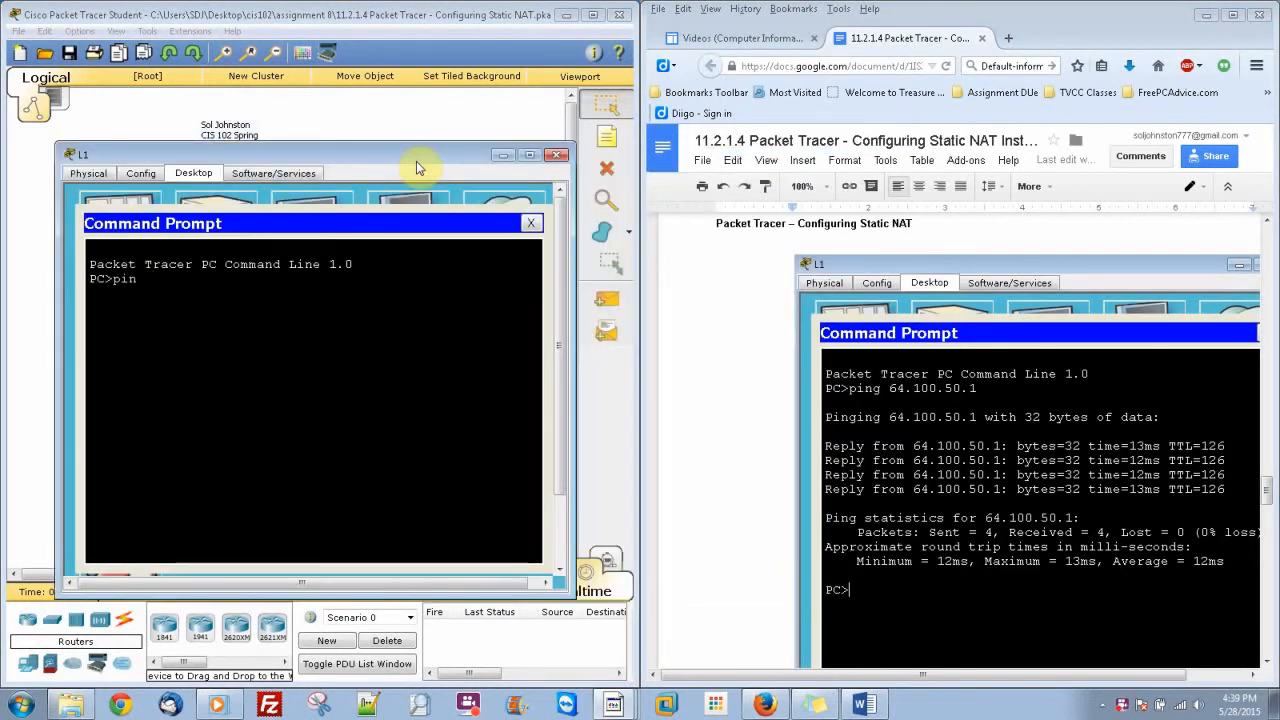
pyautogui.write('ping 64.100.50.1')
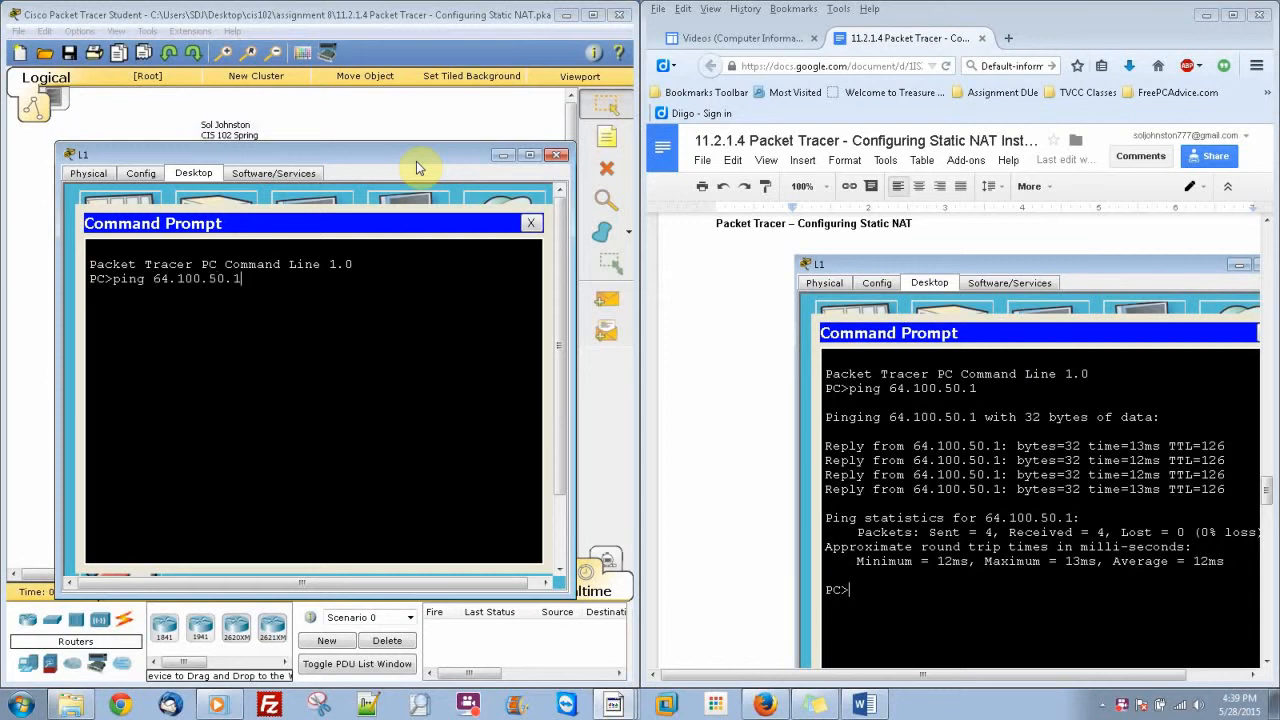
pyautogui.press('Return')
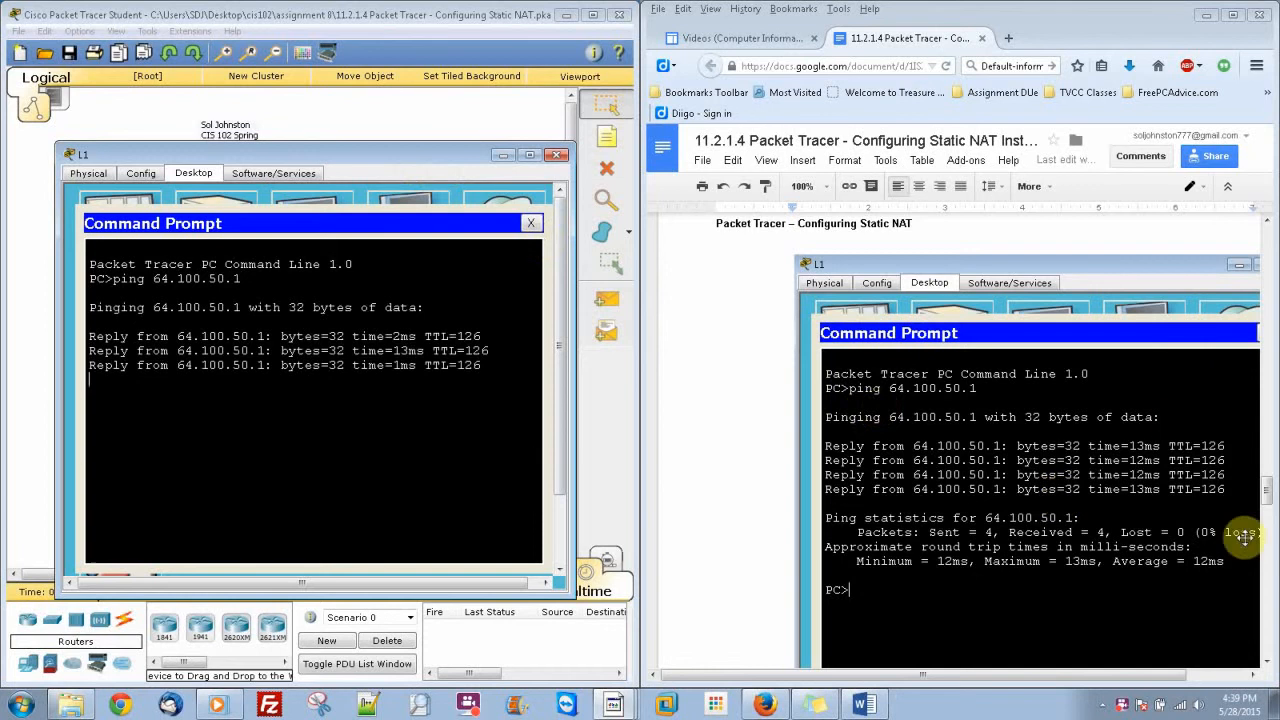
# - Close L1's command prompt window and load Server1's web page at 64.100.50.1 in L1's web browser
pyautogui.moveTo(1266, 492); pyautogui.dragTo(1268, 556)
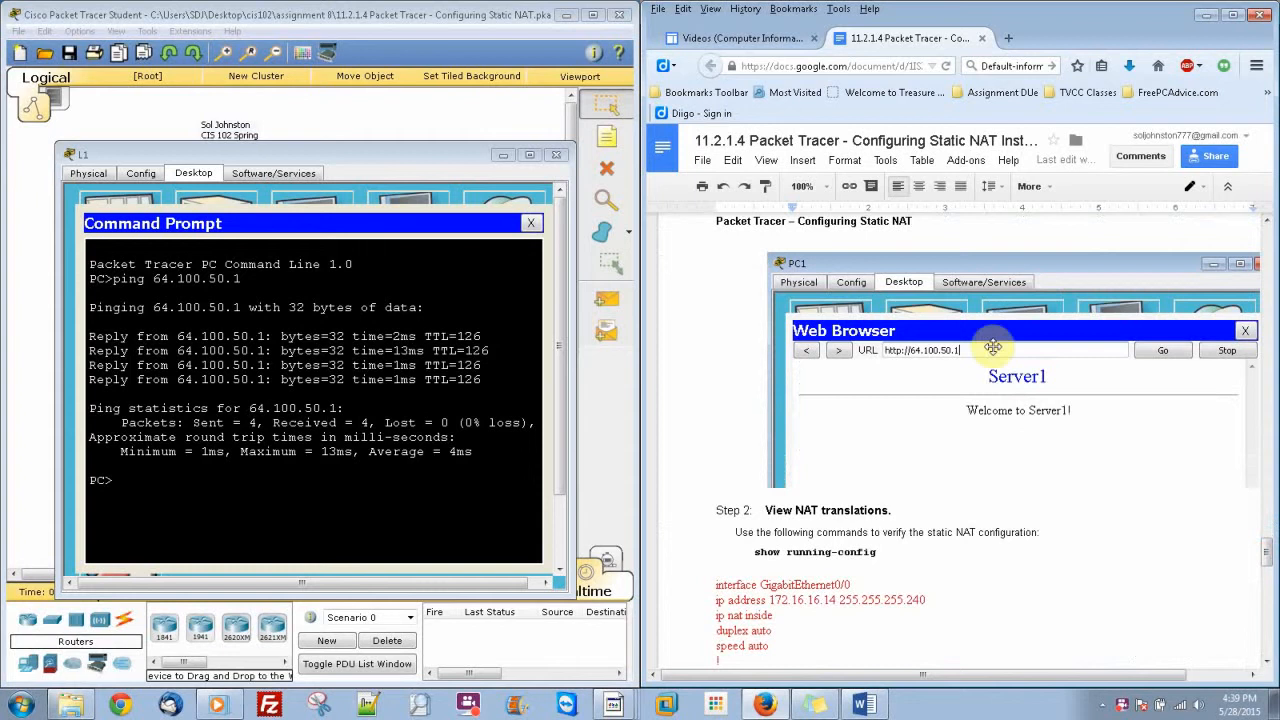
pyautogui.click(556, 154)
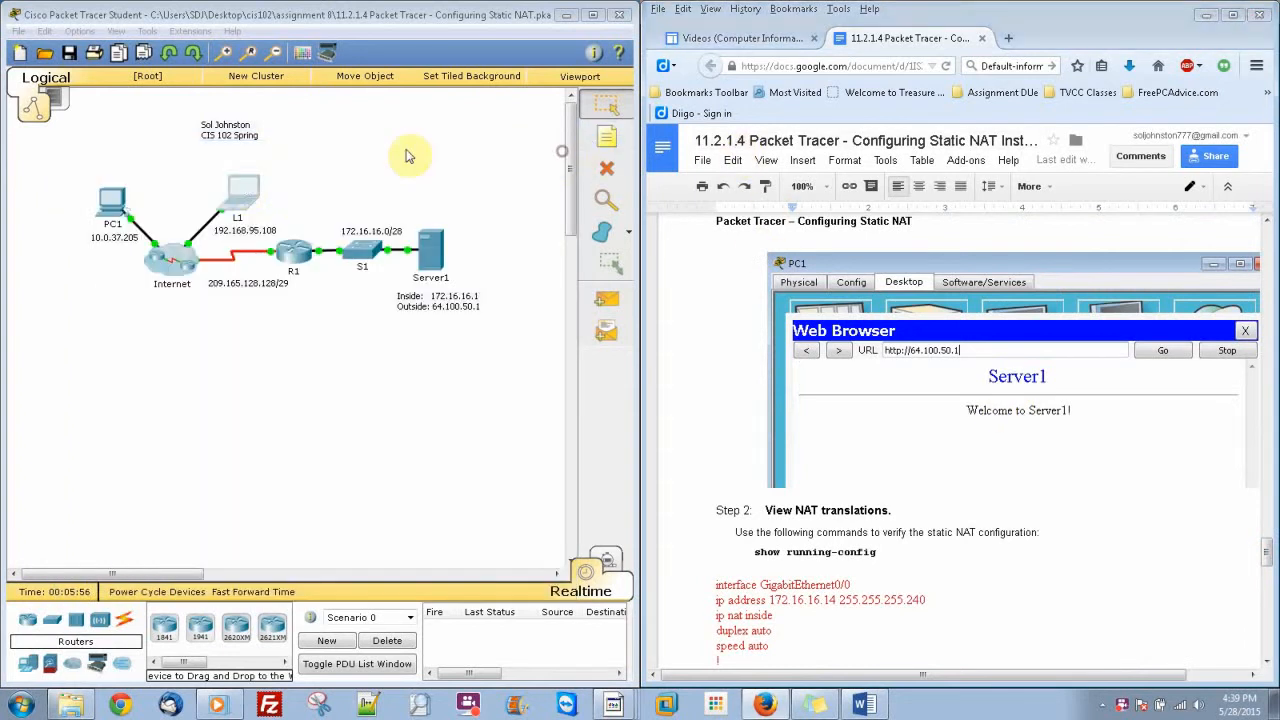
pyautogui.click(245, 186)
pyautogui.click(835, 252)
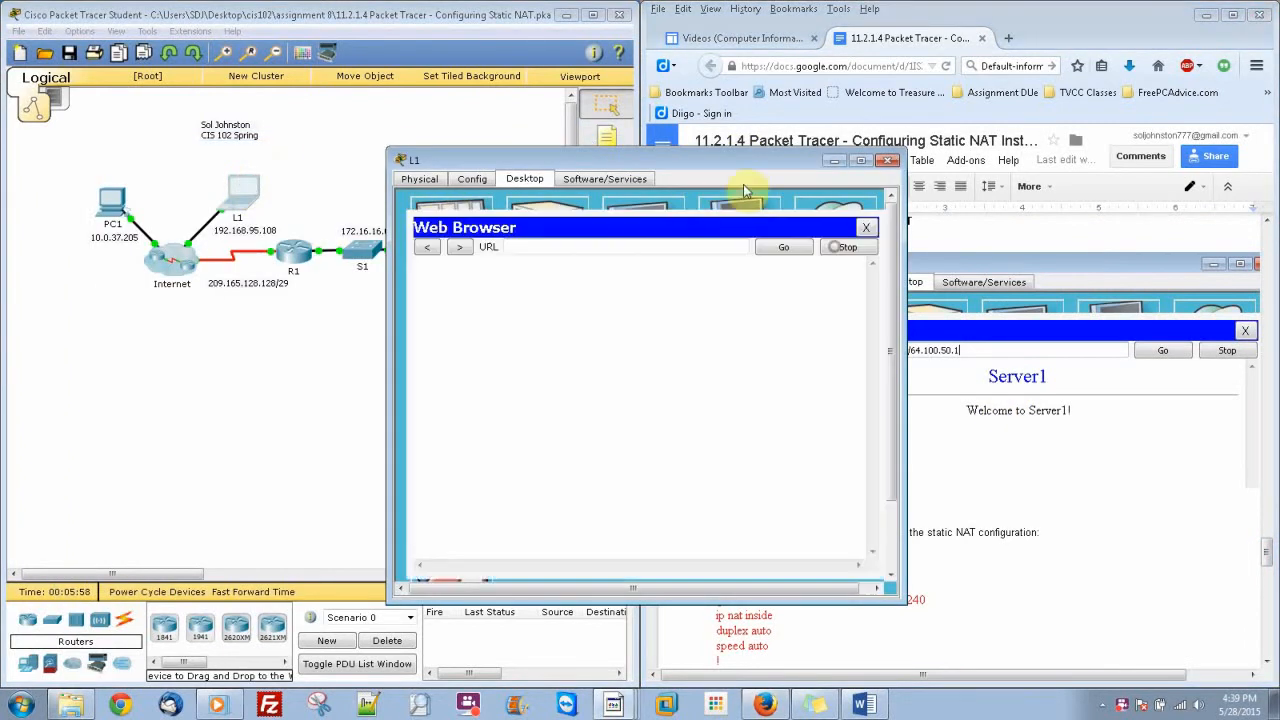
pyautogui.moveTo(743, 166); pyautogui.dragTo(473, 172)
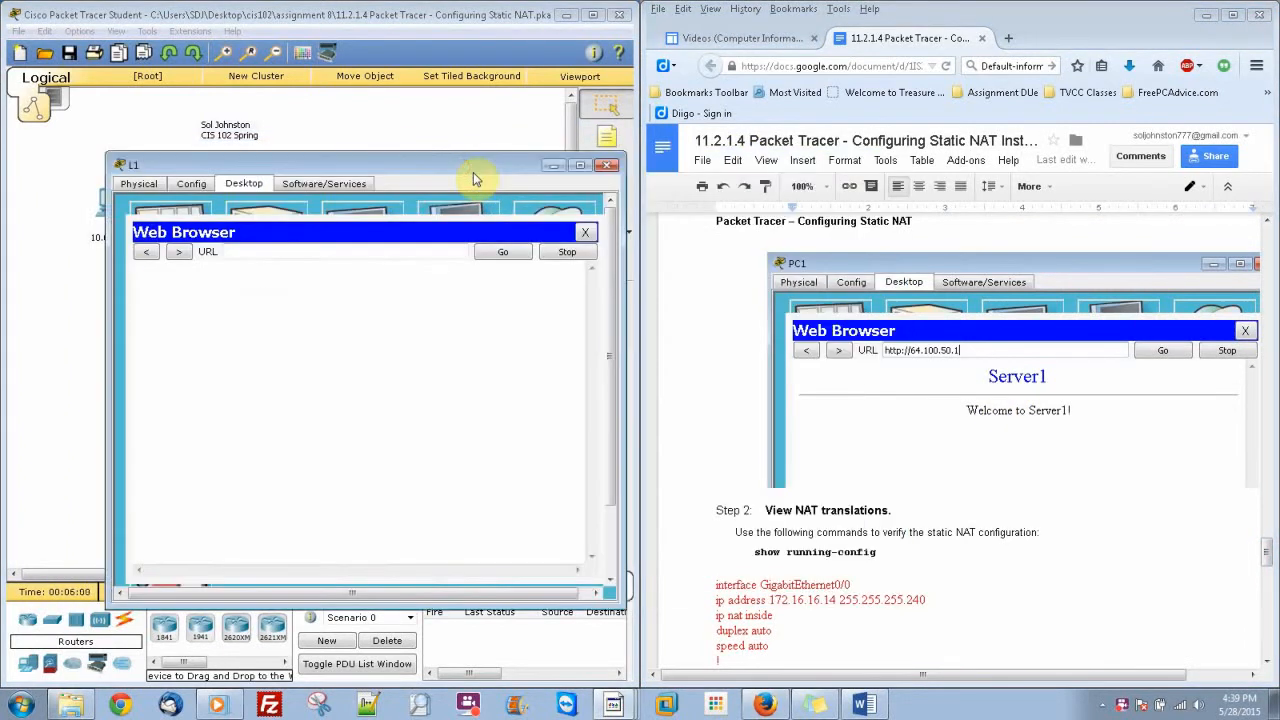
pyautogui.click(427, 255)
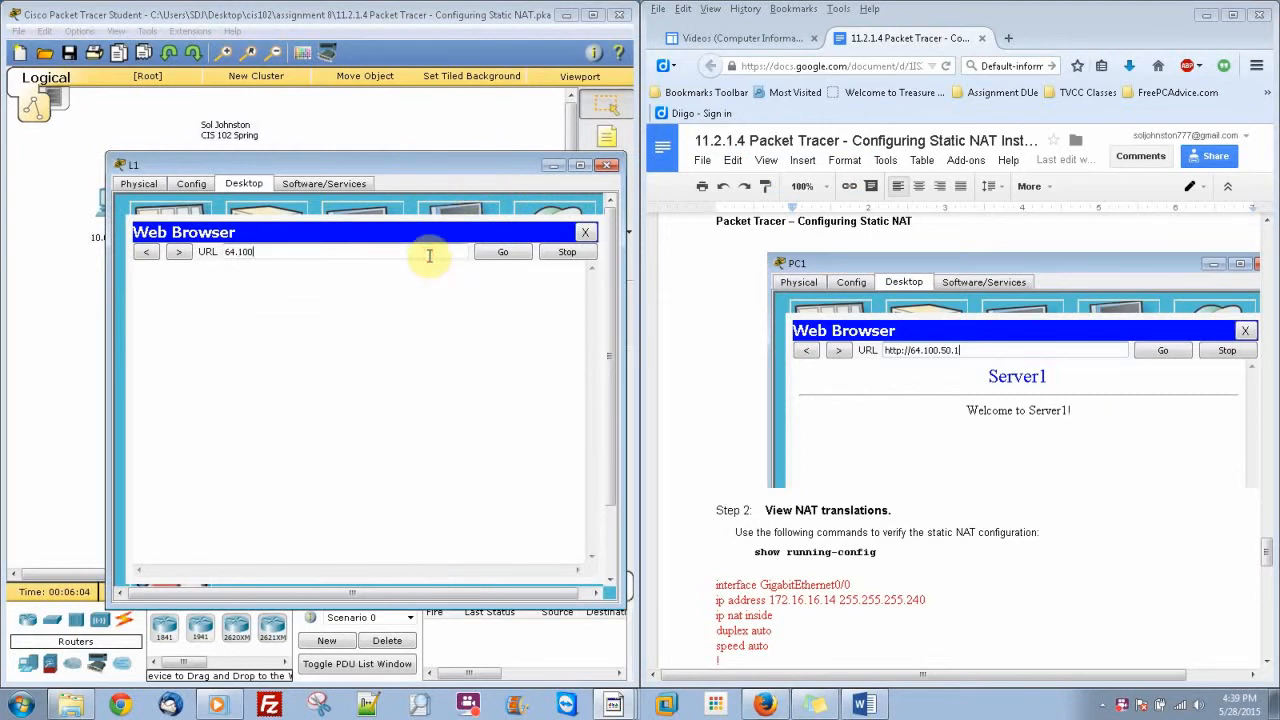
pyautogui.press('Return')
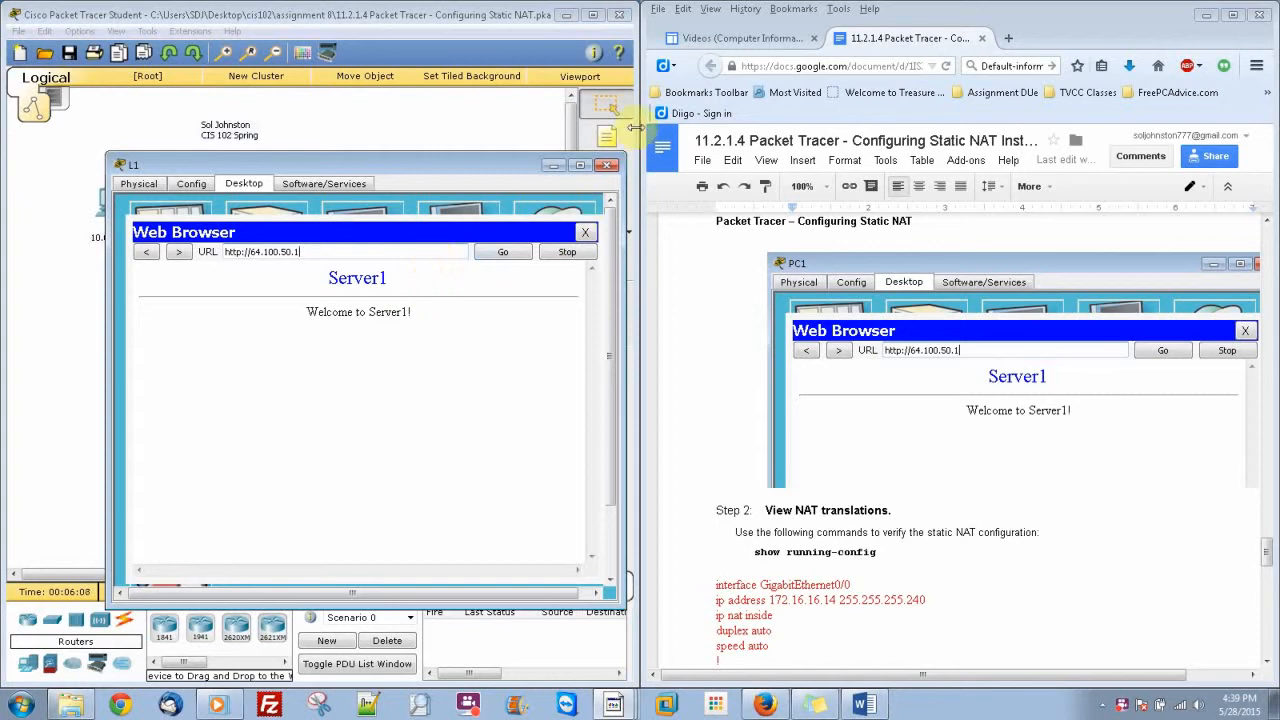
# - Close the L1 window, load Server1's web page at 64.100.50.1 in PC1's web browser, and close the PC1 window
pyautogui.click(610, 170)
pyautogui.click(112, 200)
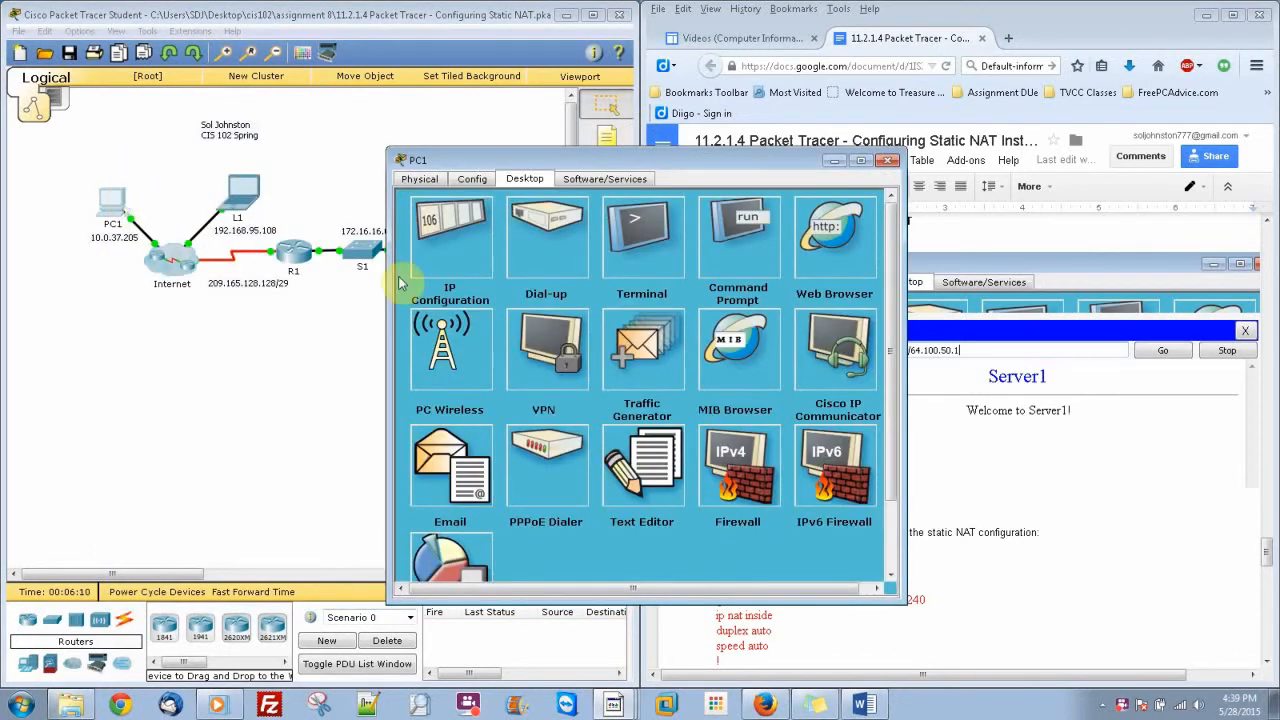
pyautogui.click(815, 238)
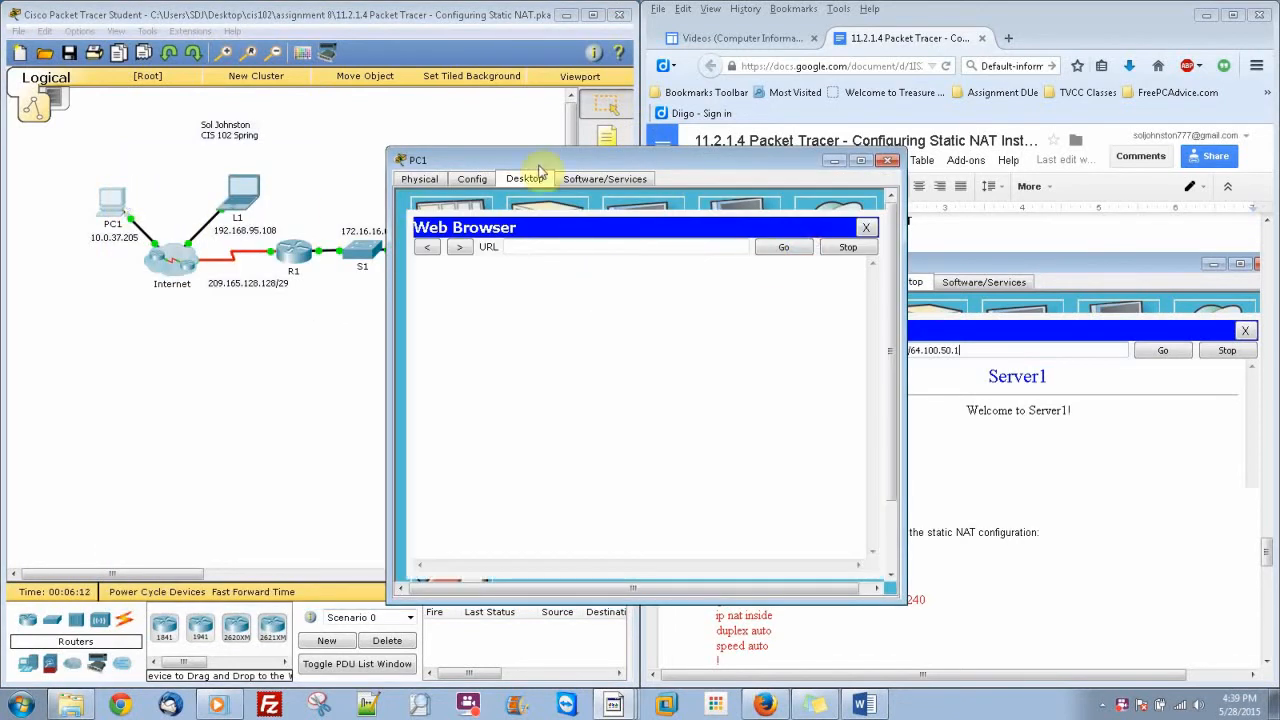
pyautogui.moveTo(541, 166); pyautogui.dragTo(226, 181)
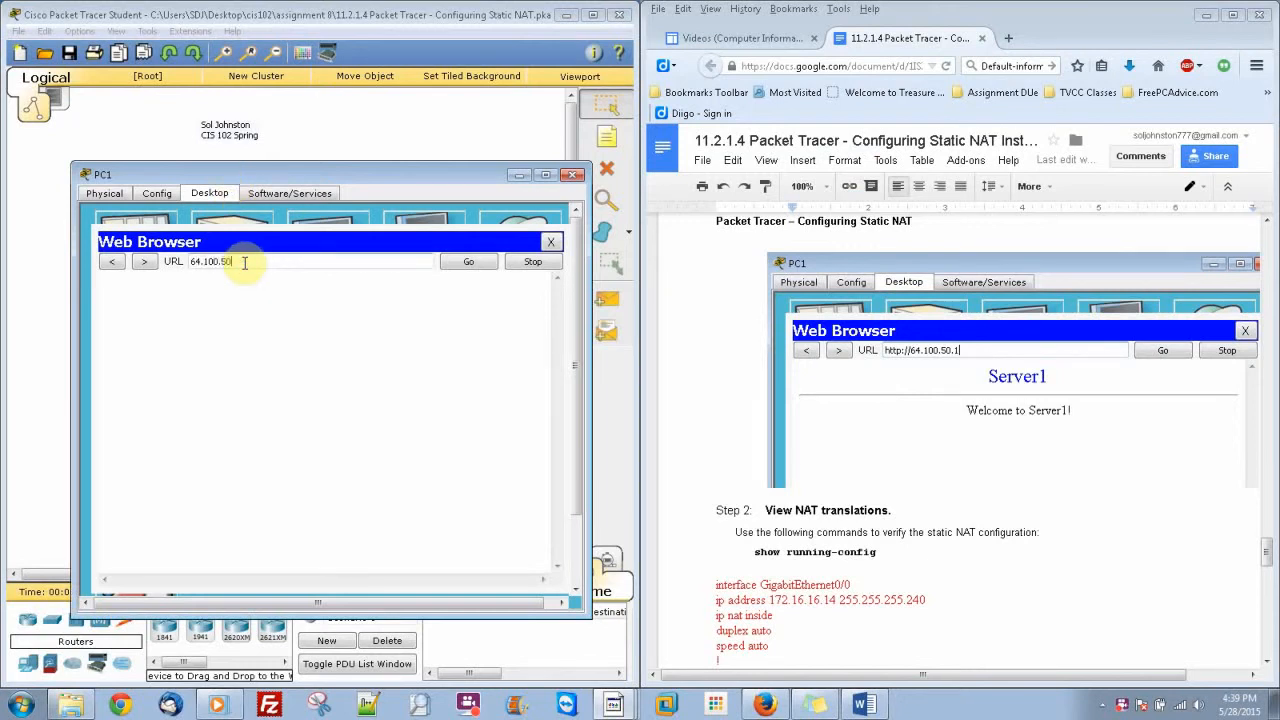
pyautogui.press('Return')
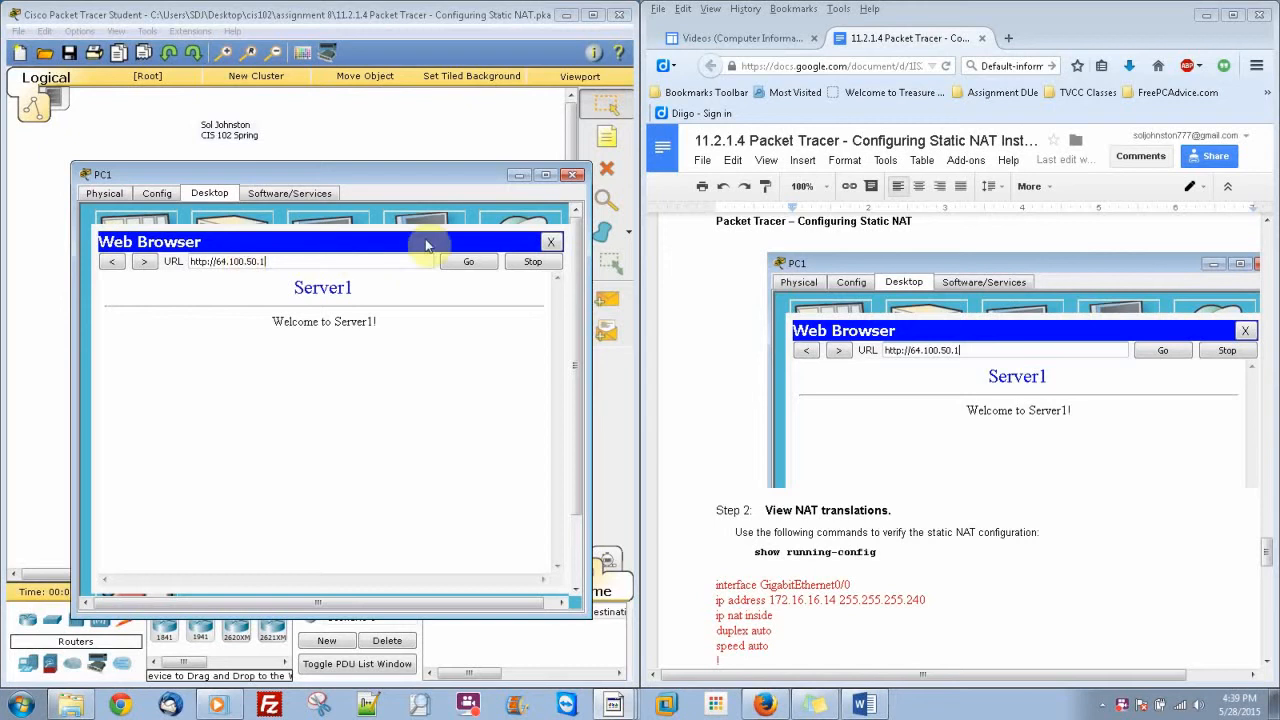
pyautogui.click(573, 175)
# - Consult the lab document's View NAT translations step and leave configuration mode on R1's CLI with the end command
pyautogui.click(963, 552)
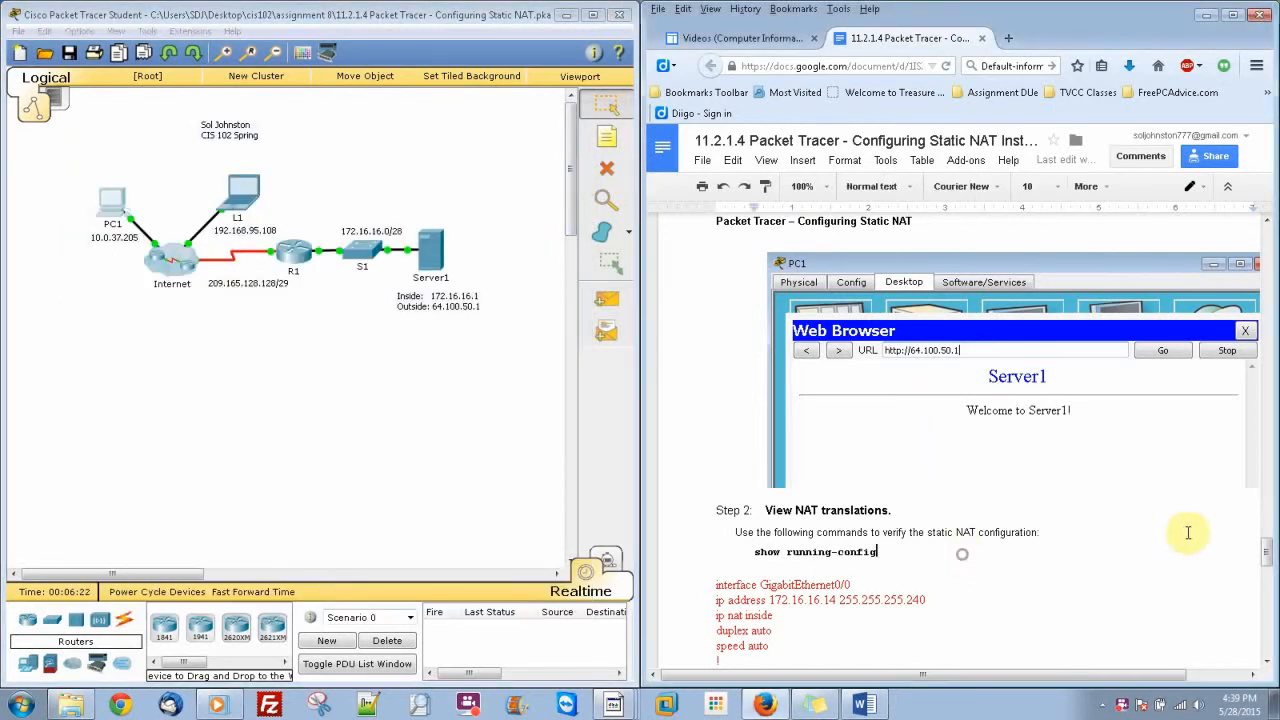
pyautogui.moveTo(1267, 553); pyautogui.dragTo(1270, 576)
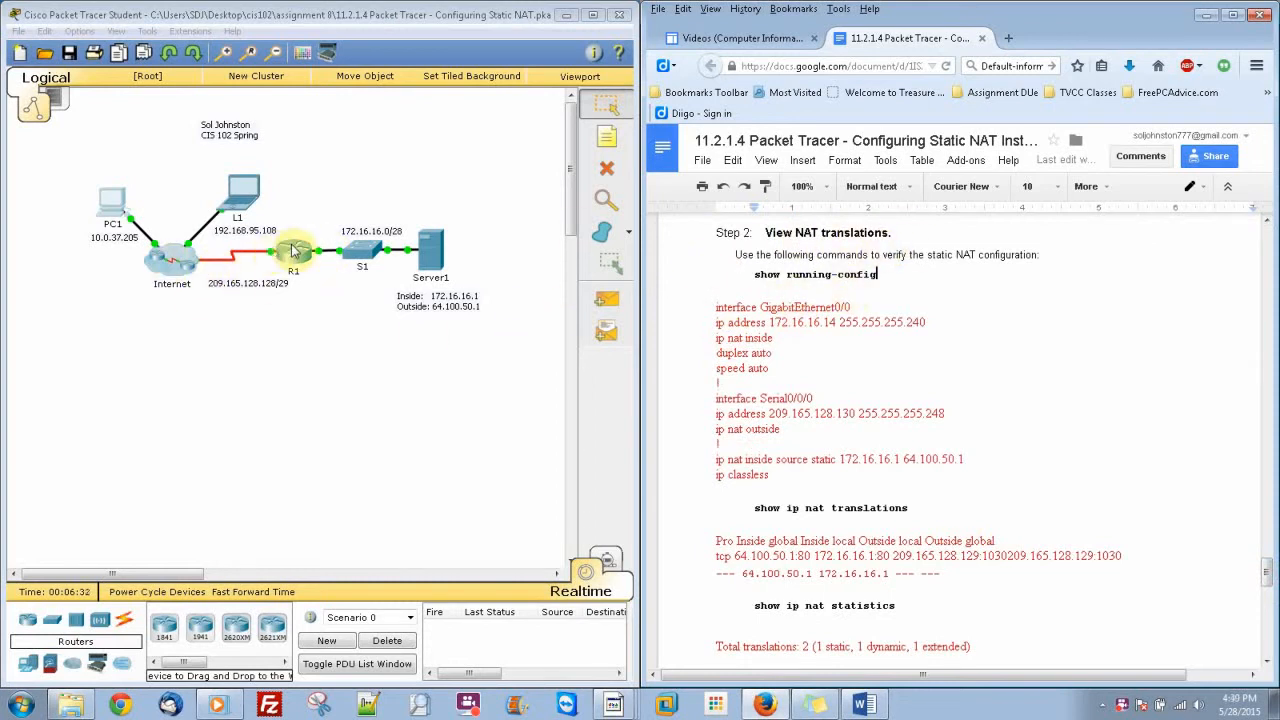
pyautogui.click(291, 244)
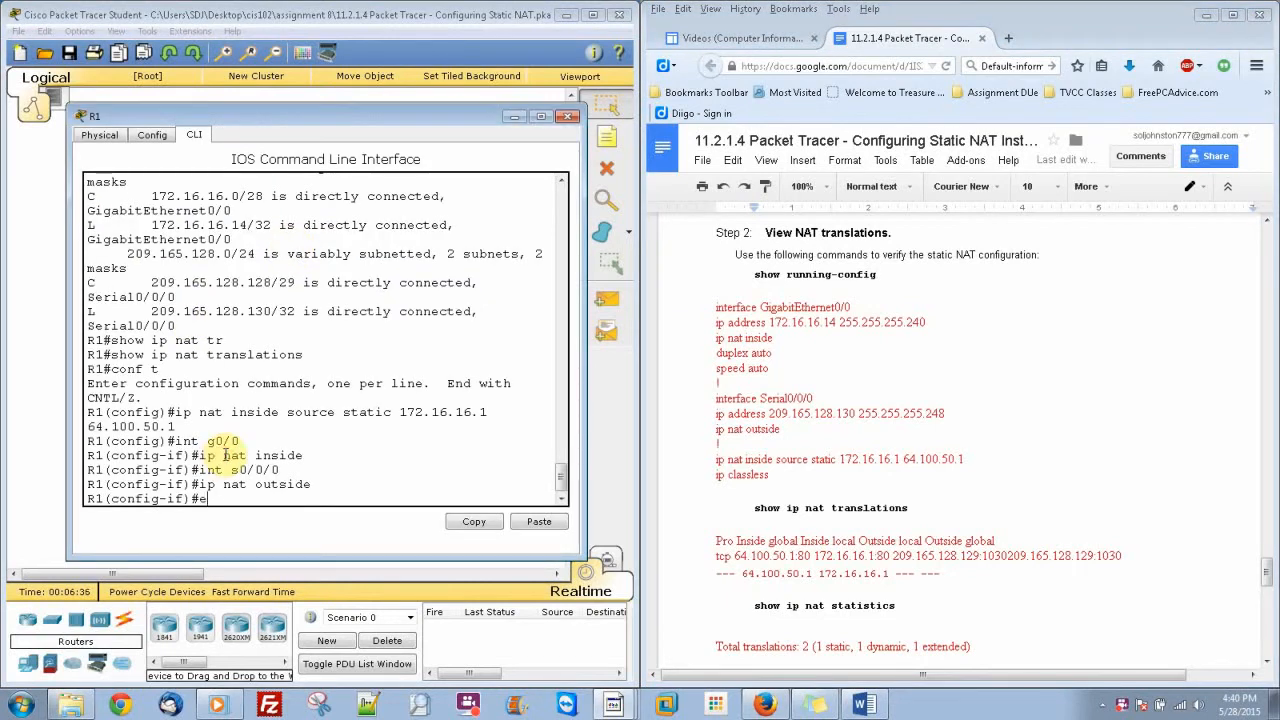
pyautogui.write('end')
pyautogui.press('Return')
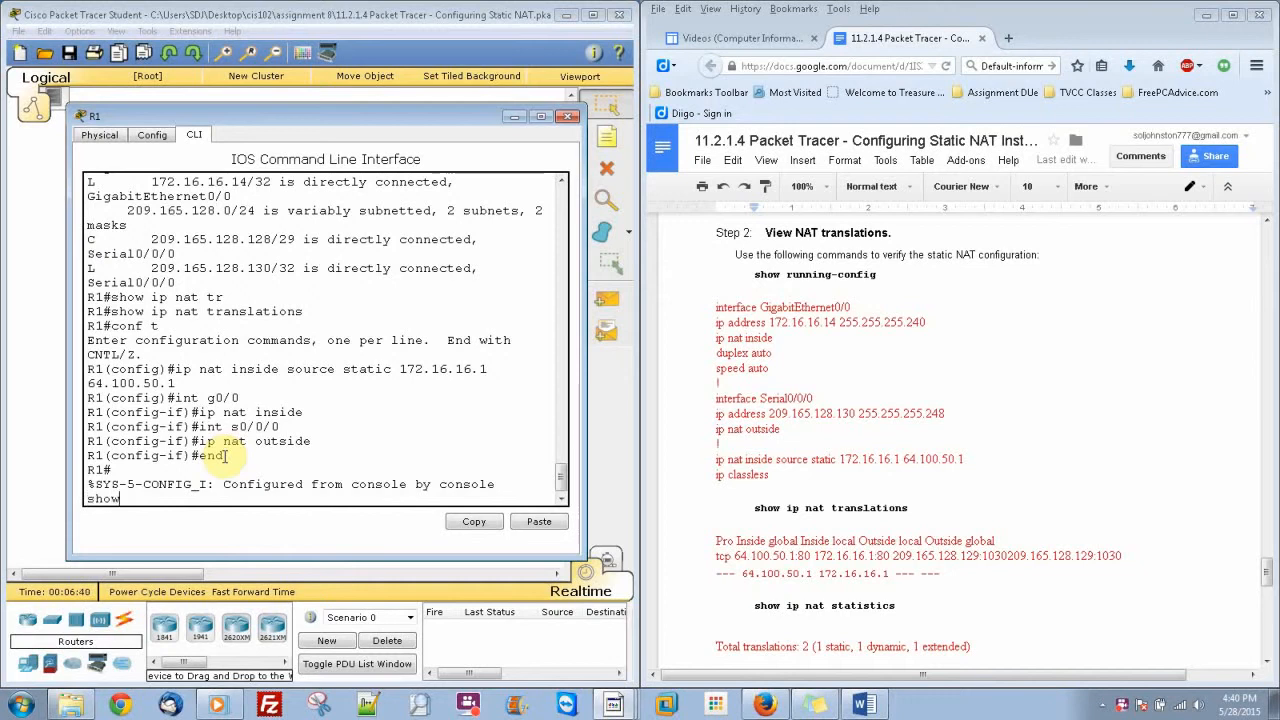
pyautogui.press('Return')
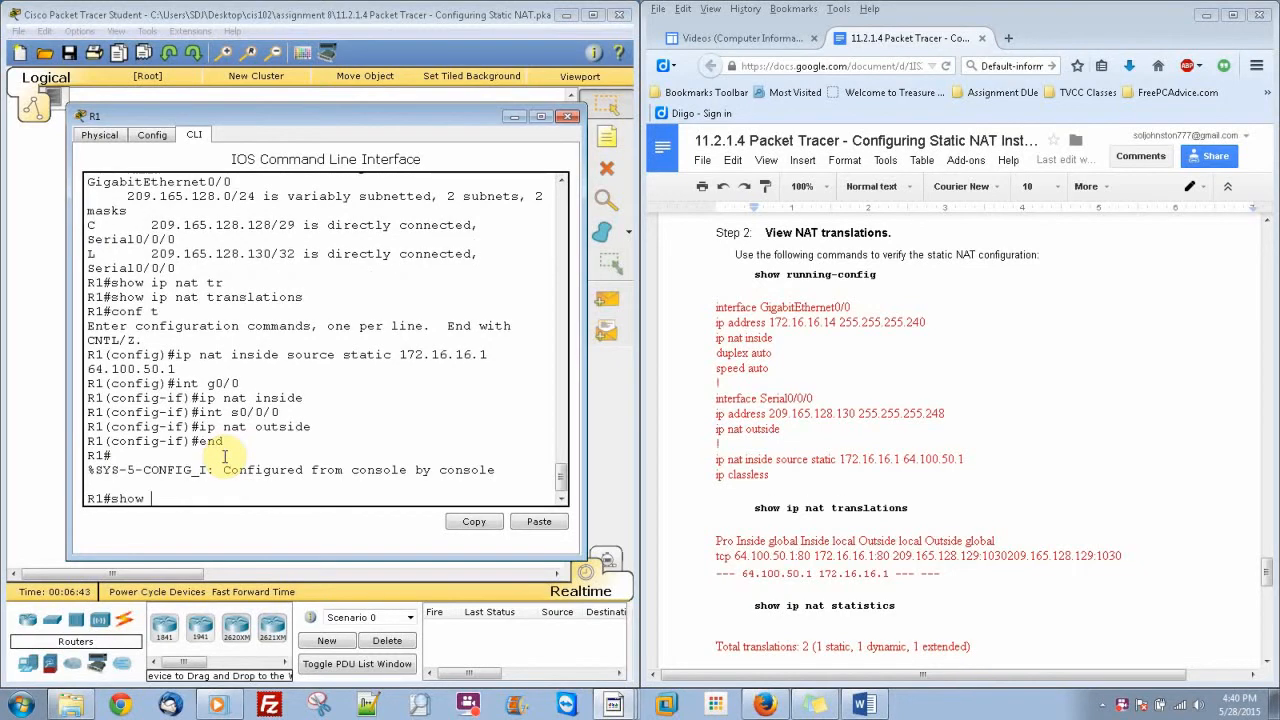
# - Display R1's full running configuration and examine the NAT settings on GigabitEthernet0/0 and Serial0/0/0 and the static NAT entry
pyautogui.write('show run')
pyautogui.press('Tab')
pyautogui.press('Return')
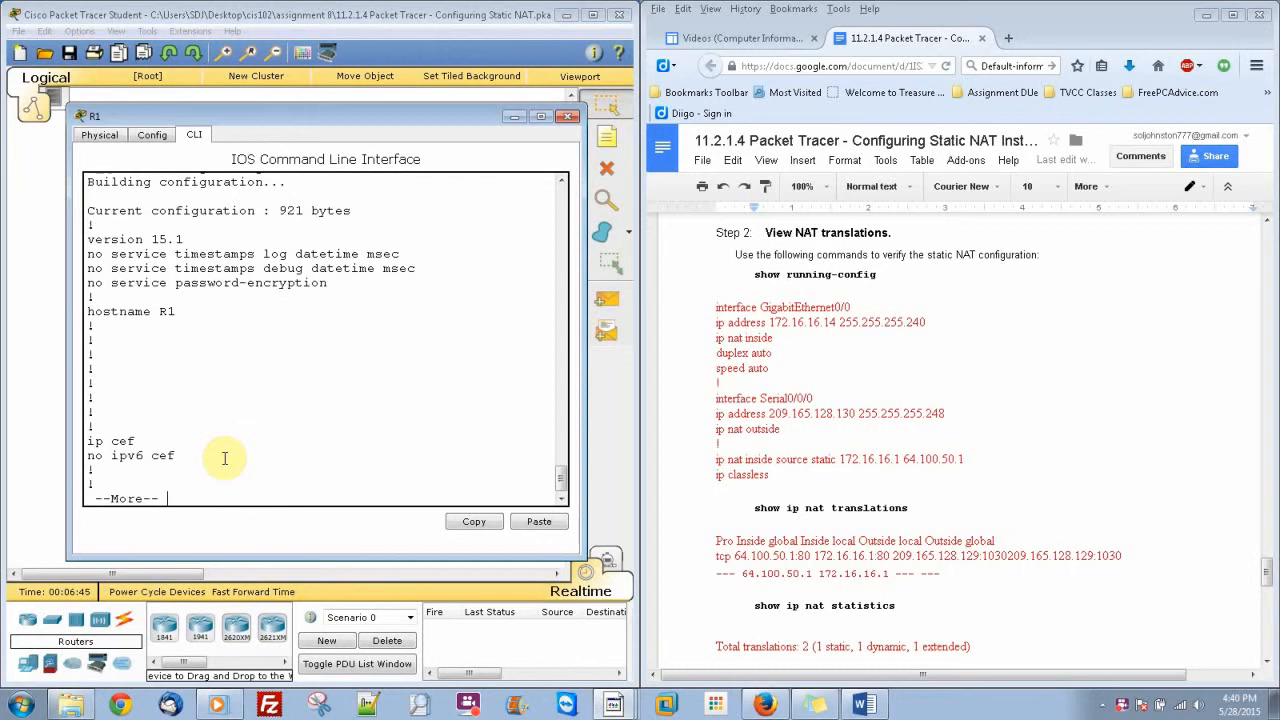
pyautogui.press('space')
pyautogui.press('space')
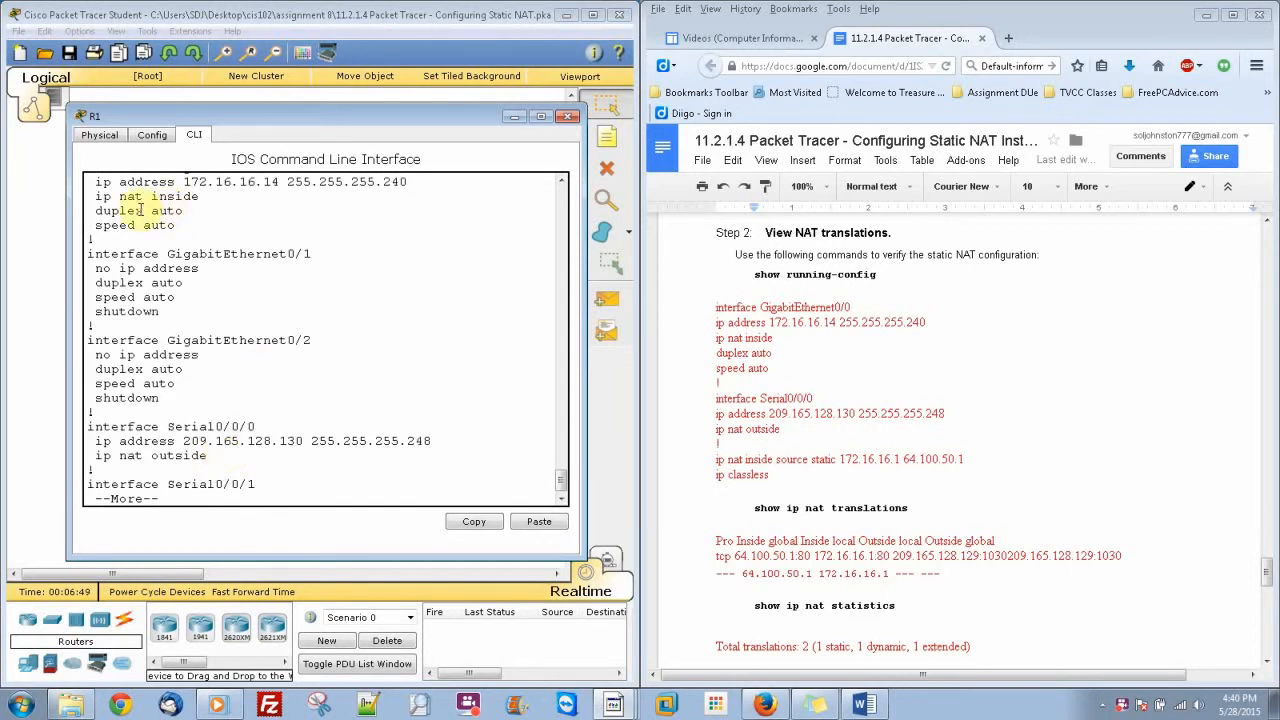
pyautogui.click(561, 179)
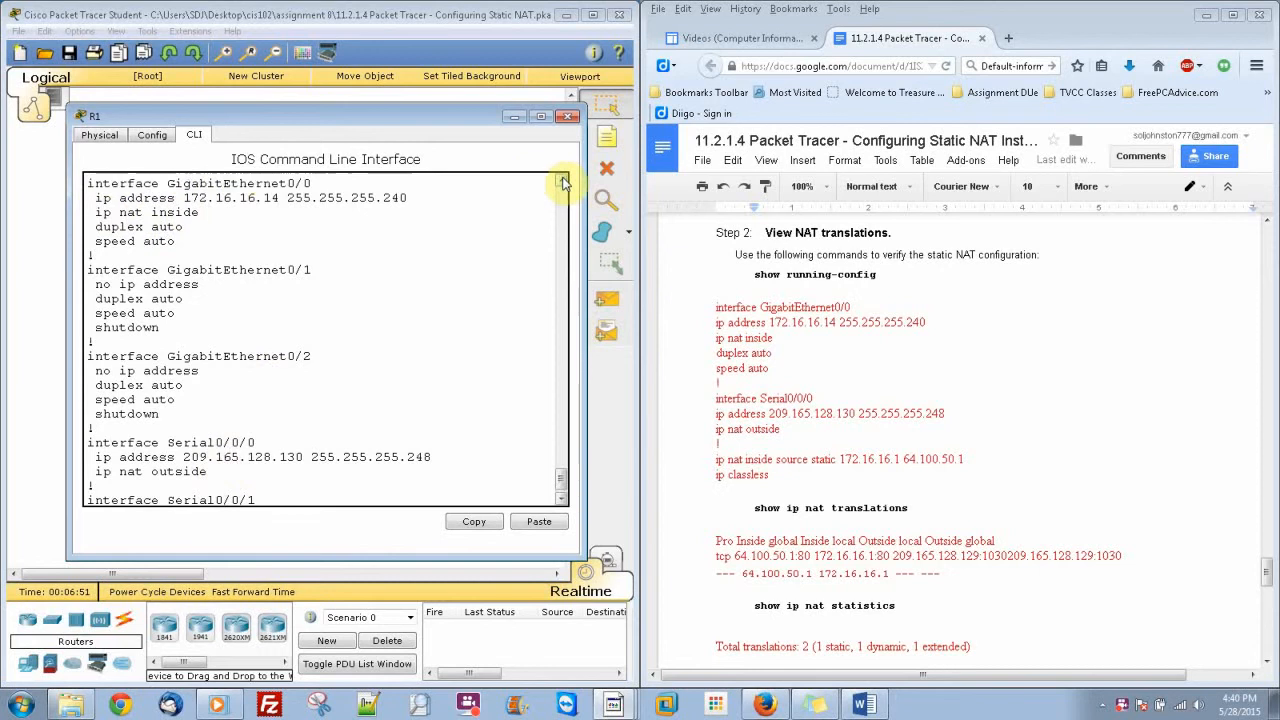
pyautogui.click(561, 179)
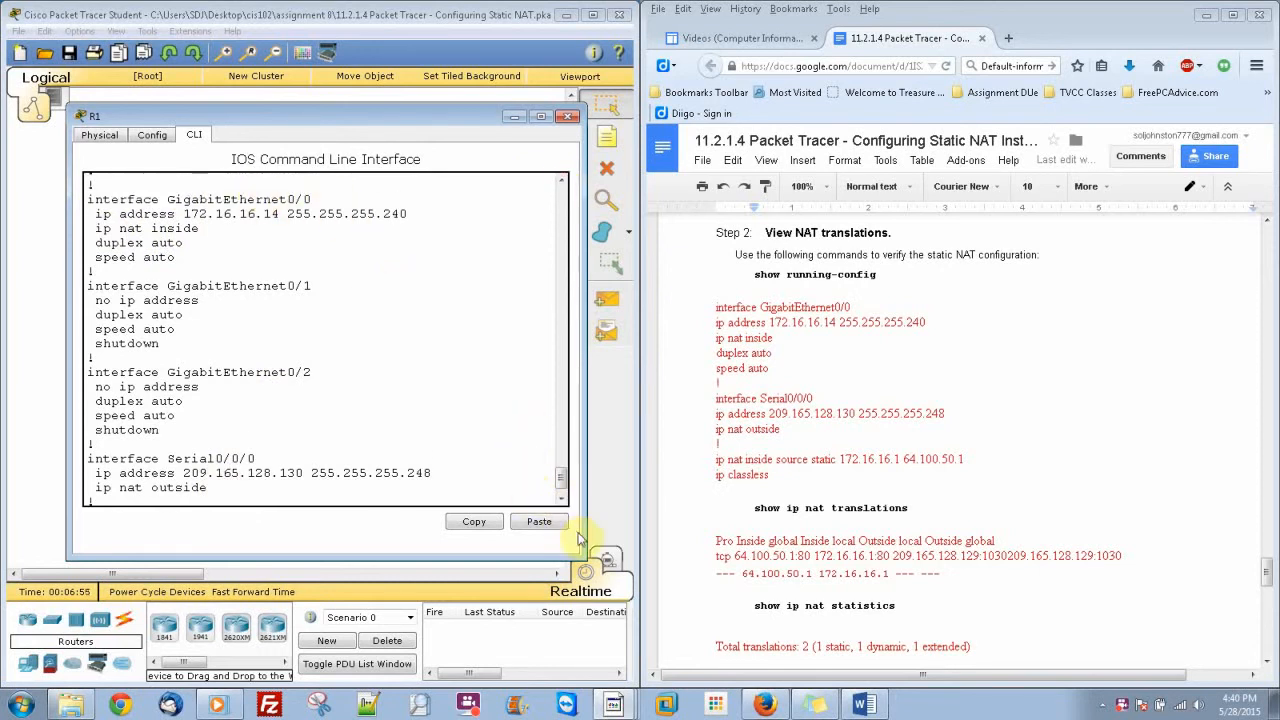
pyautogui.click(561, 499)
pyautogui.click(561, 499)
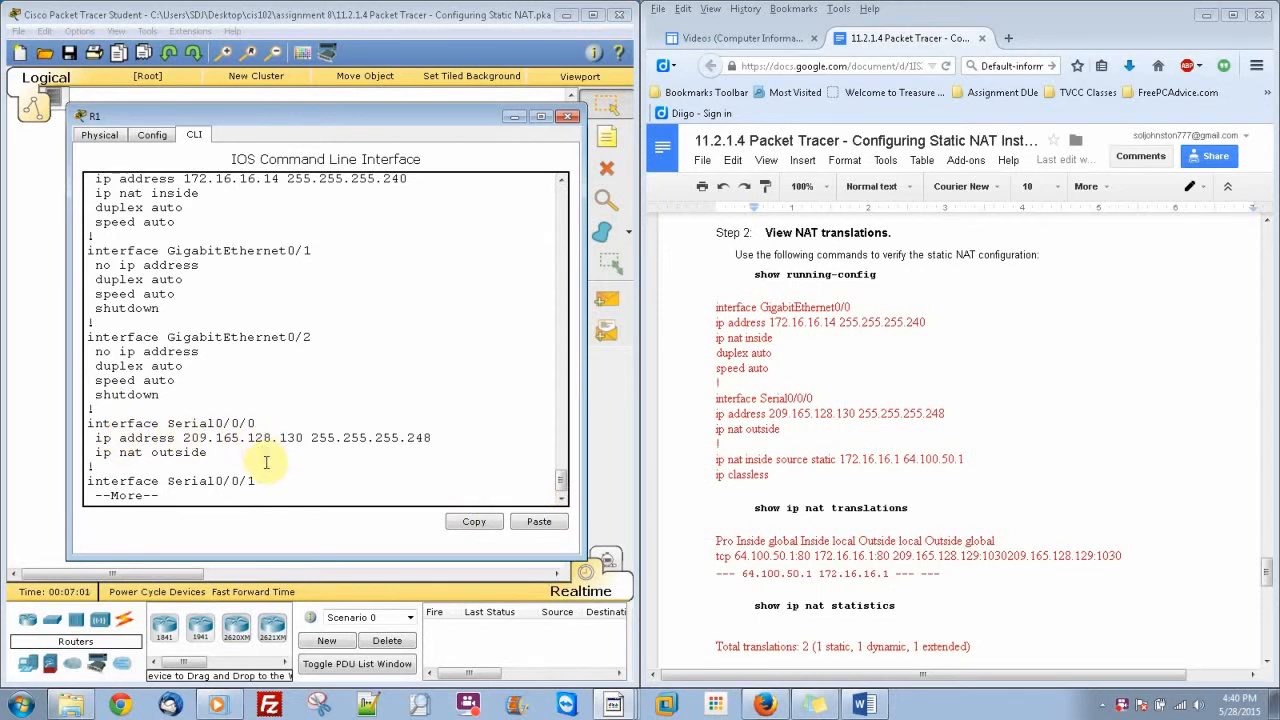
pyautogui.press('space')
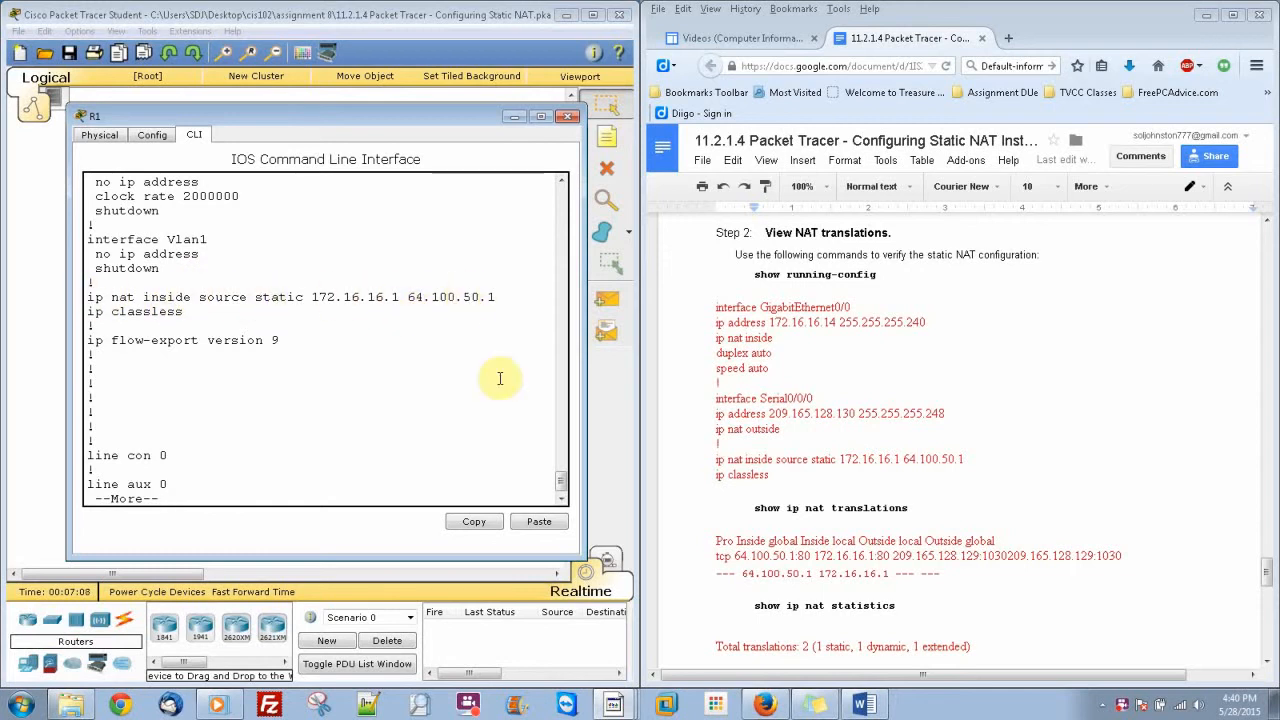
pyautogui.press('space')
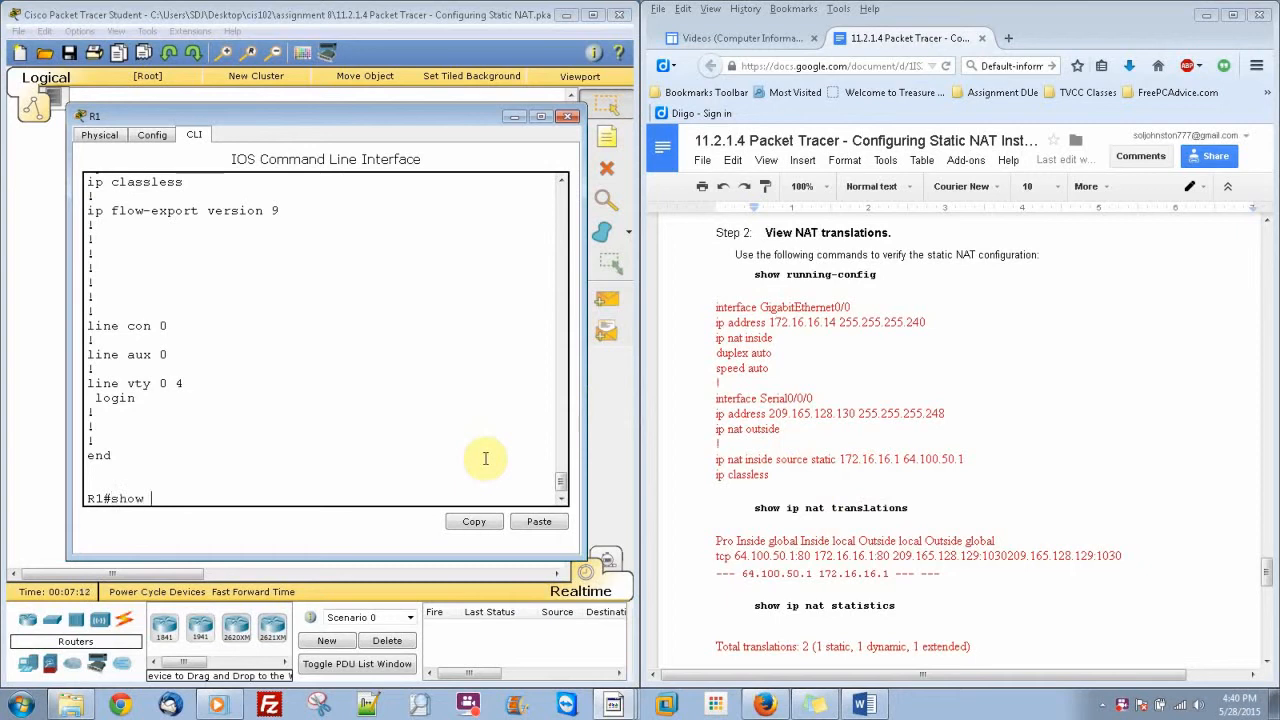
# - Run show ip nat translations on R1 and widen its window to read the translation table
pyautogui.write('show ip nat tr')
pyautogui.press('Tab')
pyautogui.press('Return')
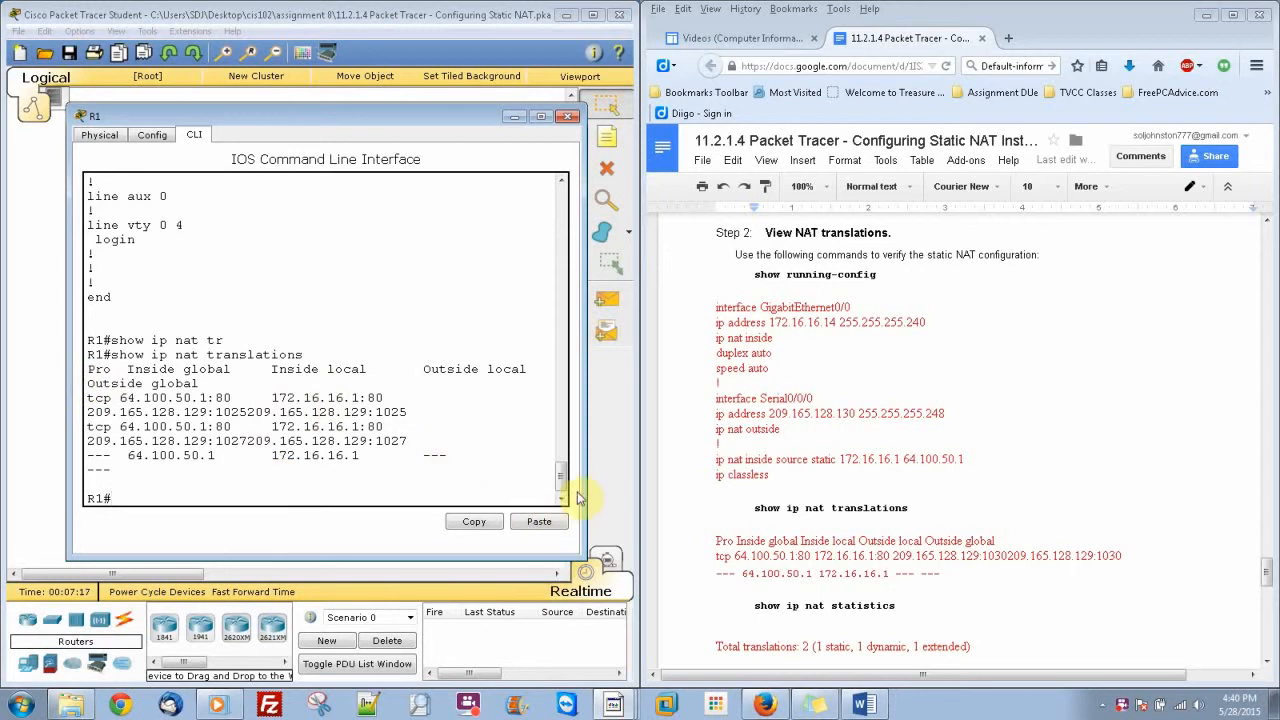
pyautogui.moveTo(585, 490); pyautogui.dragTo(735, 488)
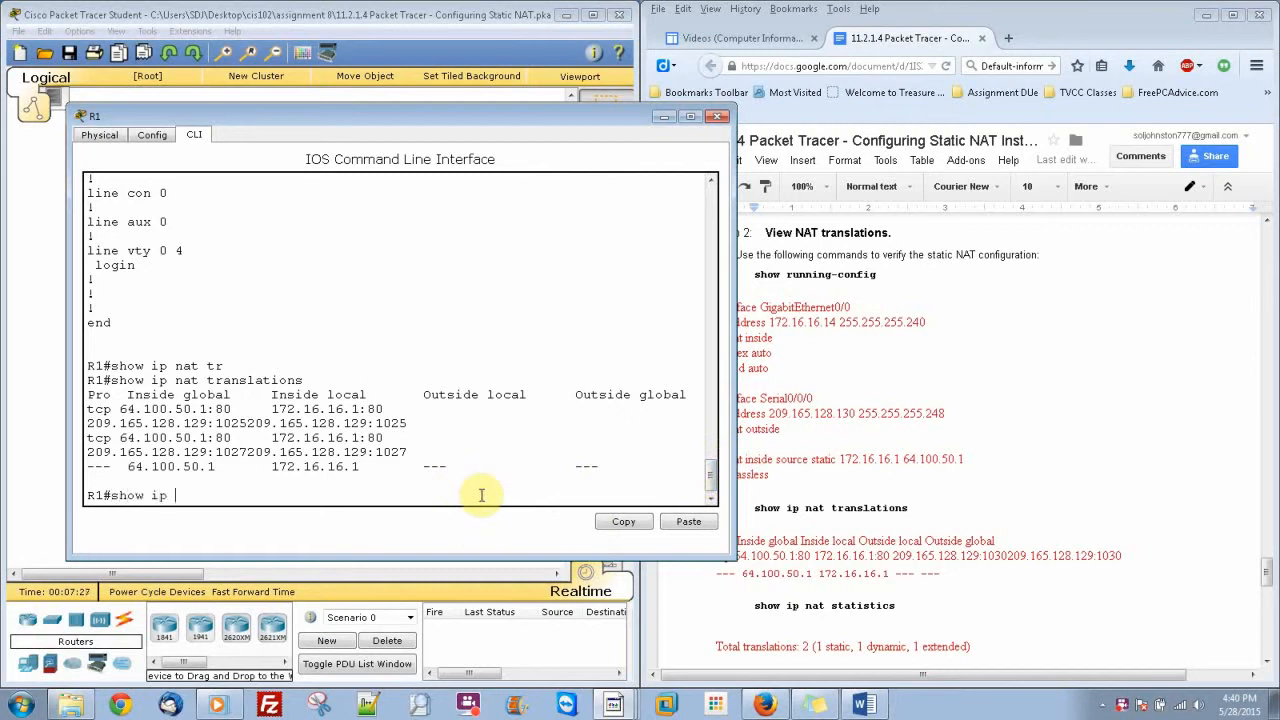
# - Run show ip nat statistics on R1 and compare its output with the lab document's example
pyautogui.write('t s')
pyautogui.press('Tab')
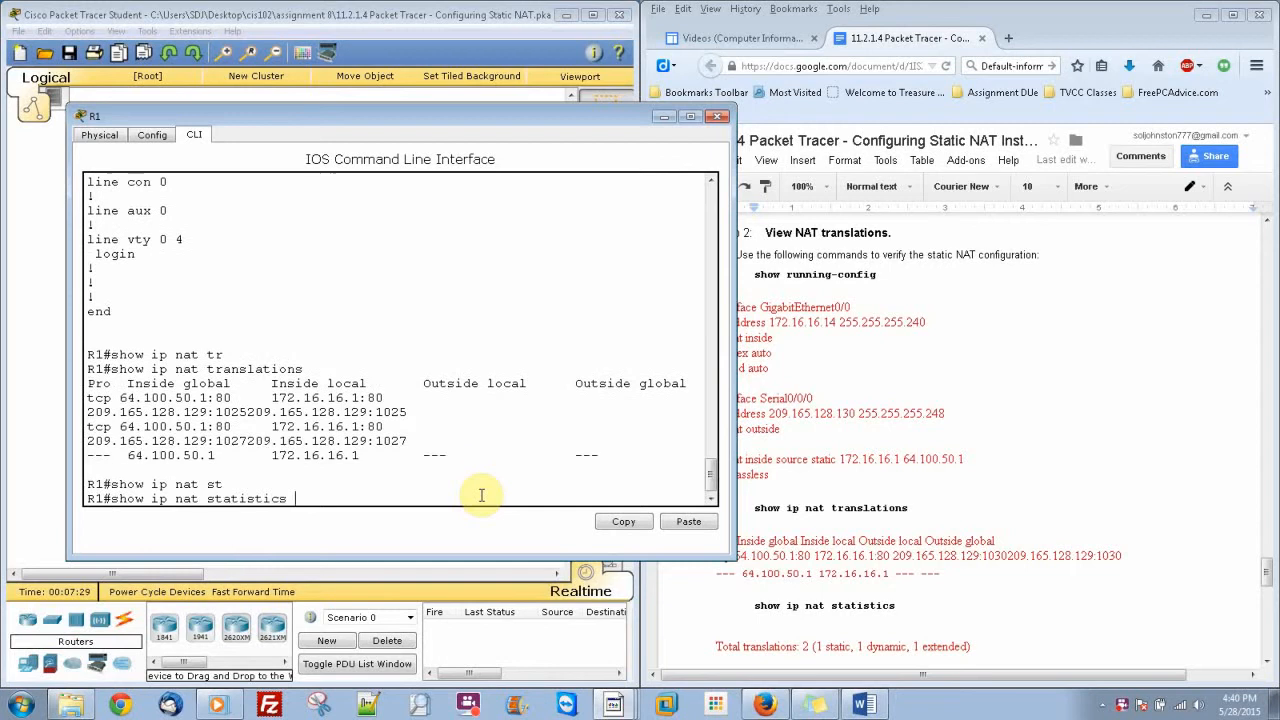
pyautogui.press('Return')
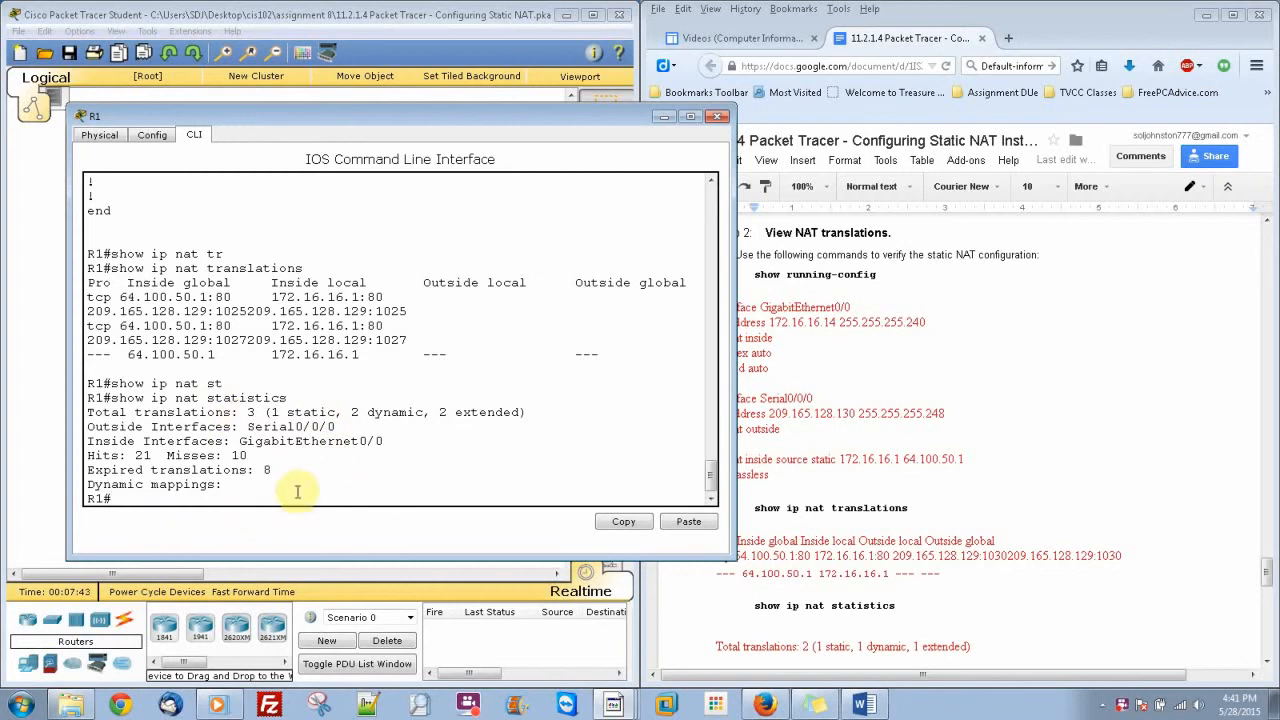
pyautogui.click(1134, 568)
pyautogui.moveTo(1270, 555); pyautogui.dragTo(1268, 597)
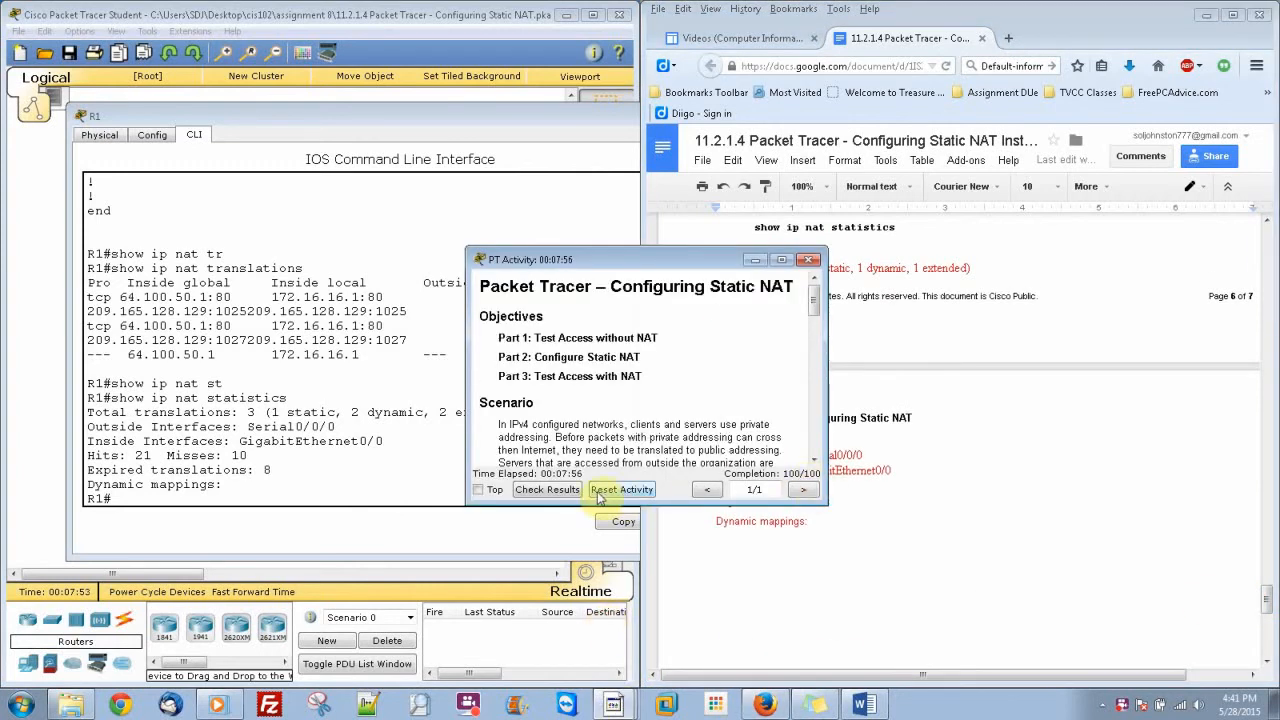
# - Check the activity's results and view its assessment items
pyautogui.click(560, 489)
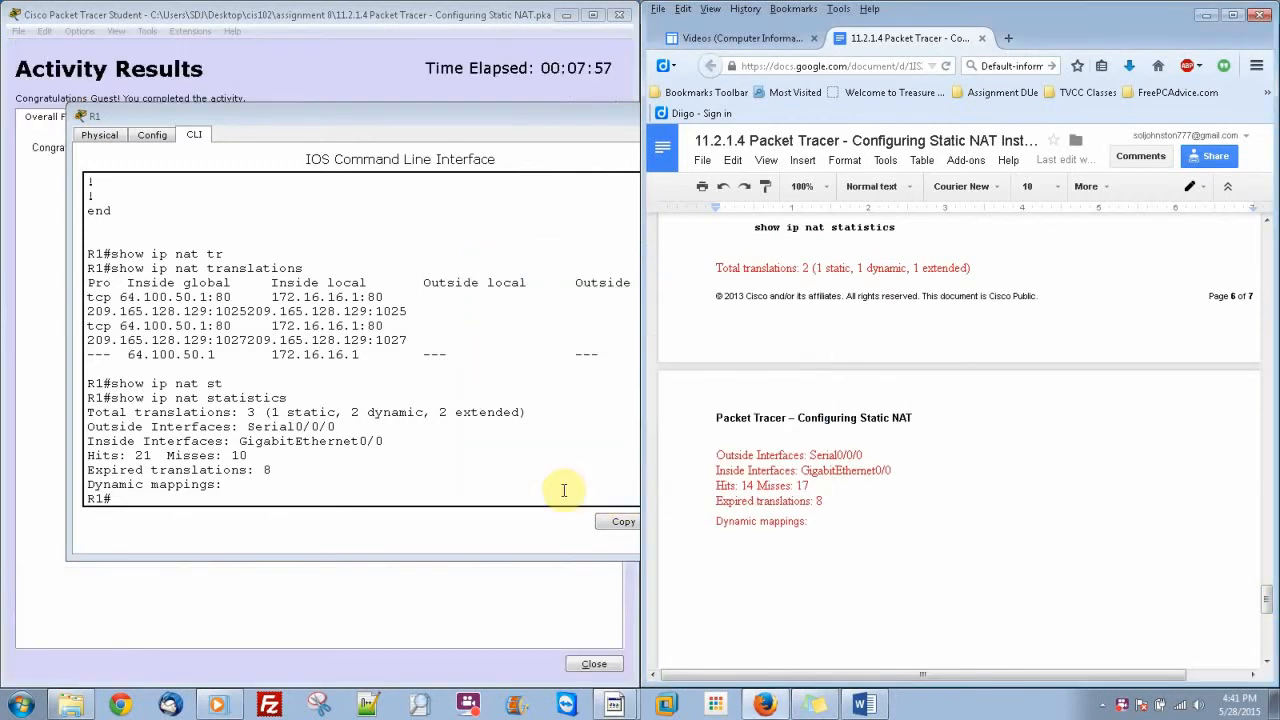
pyautogui.click(50, 184)
pyautogui.click(193, 119)
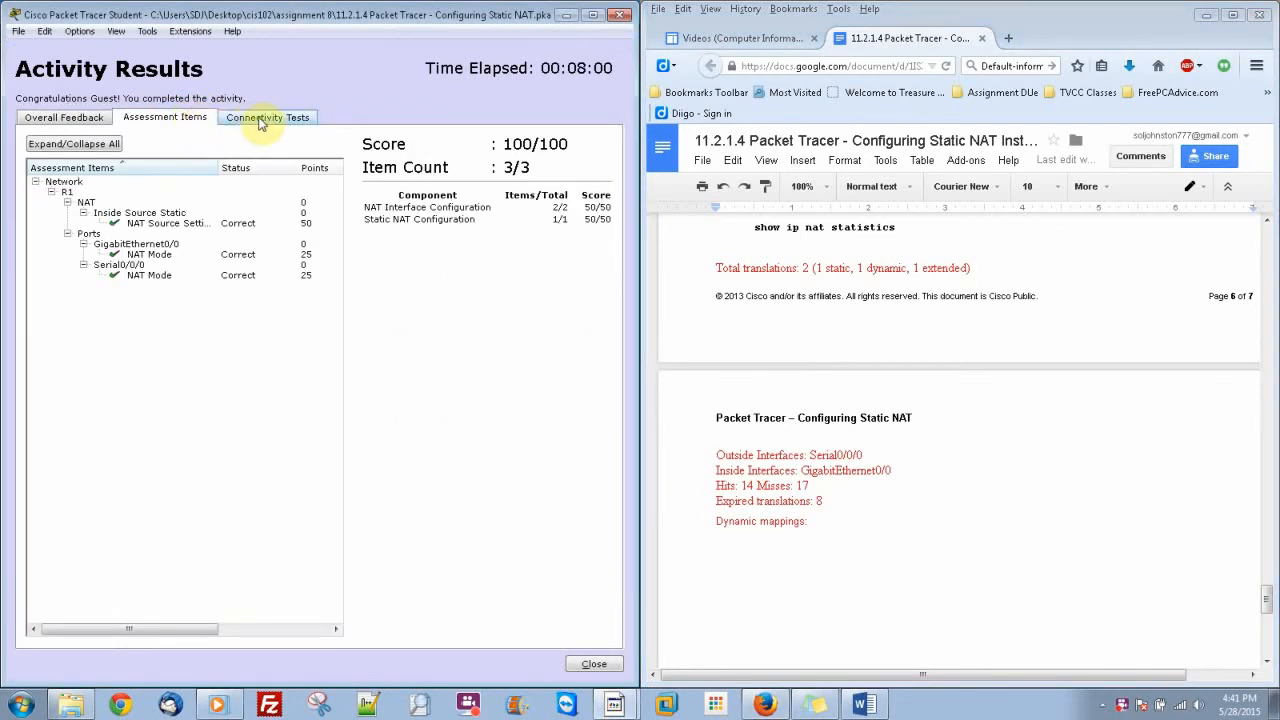